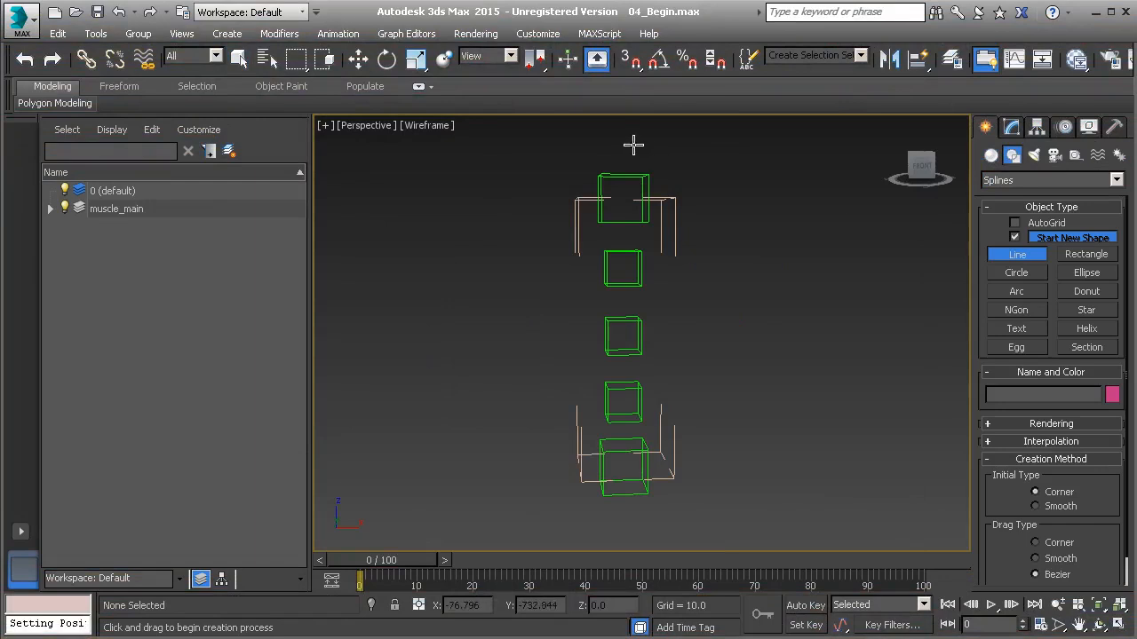
- Enable Pivot as a snap target and turn on 3D snapping
right_click(632, 60)
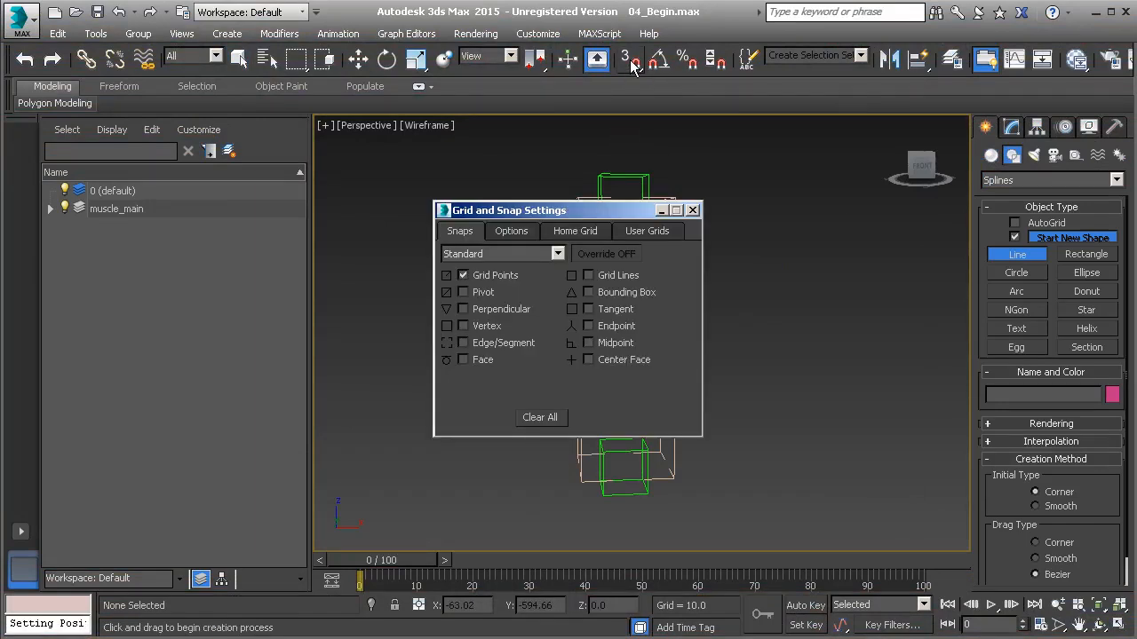
left_click(463, 292)
left_click(693, 209)
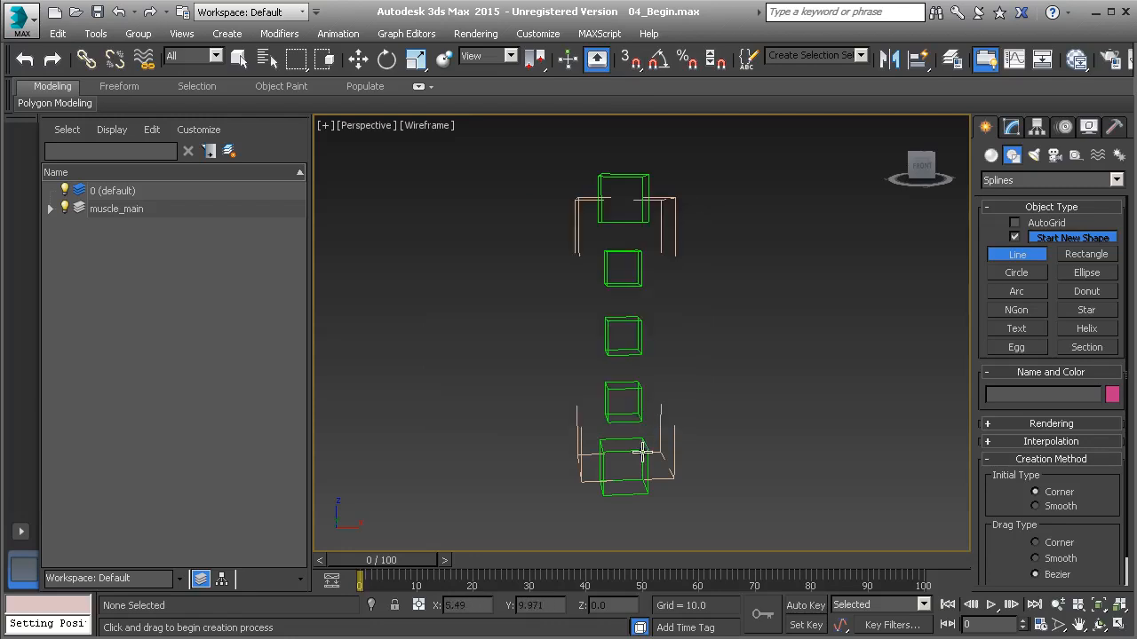
middle_click_drag(673, 410, 657, 358, "alt")
key("s")
middle_click_drag(630, 436, 619, 431, "alt")
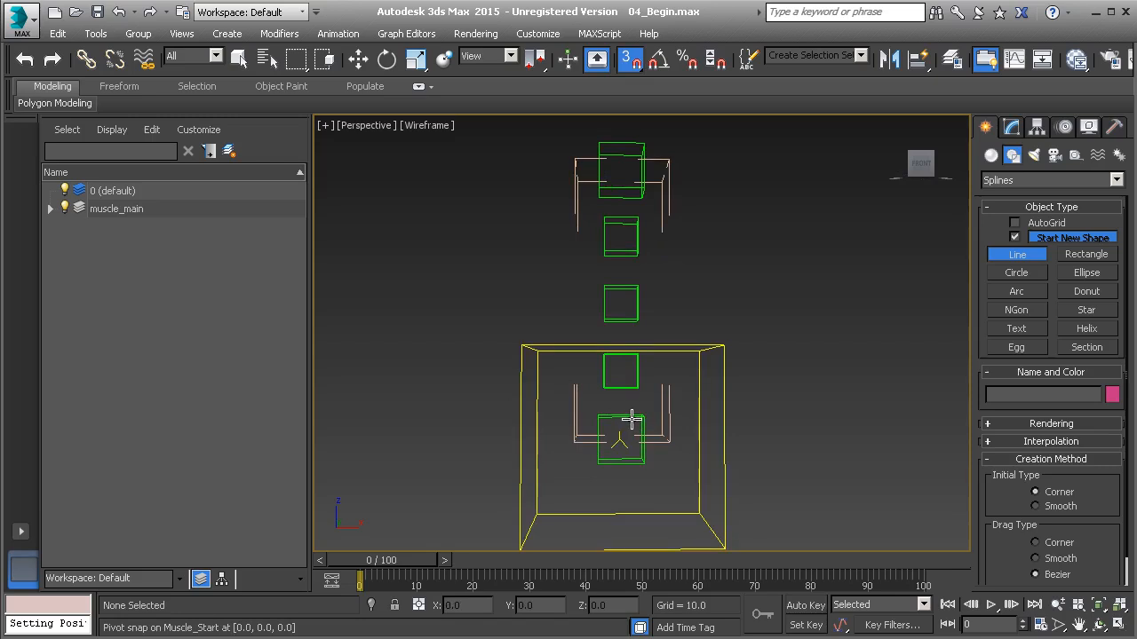
- Draw a line snapped to the pivots of the five point helpers, from Muscle_Start at the base to the topmost helper
left_click(630, 421)
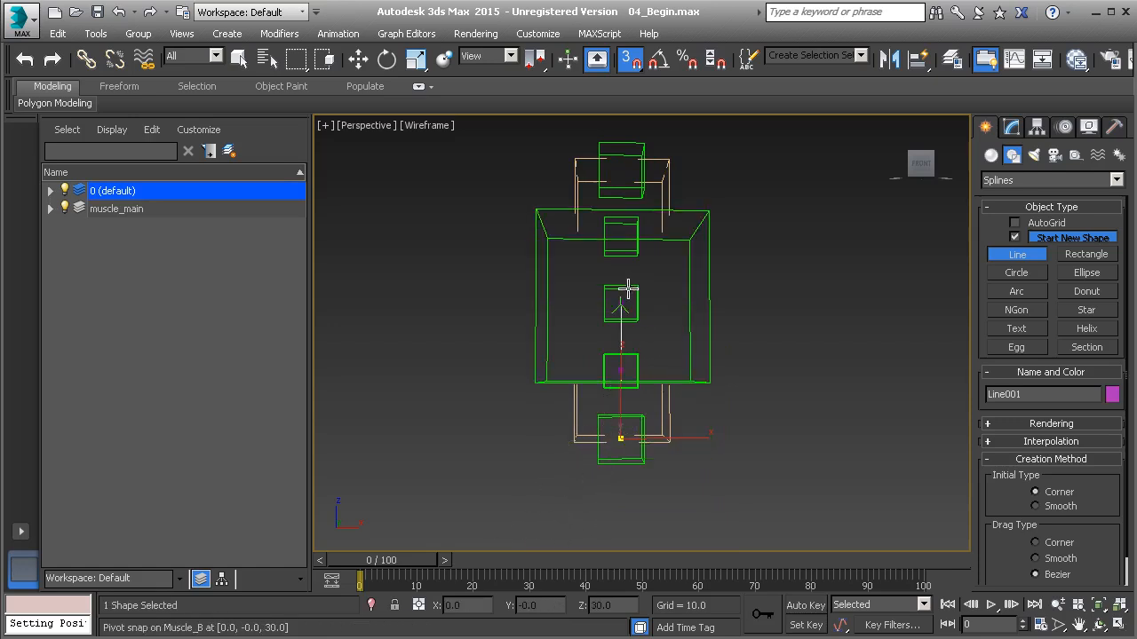
left_click(627, 289)
left_click(620, 217)
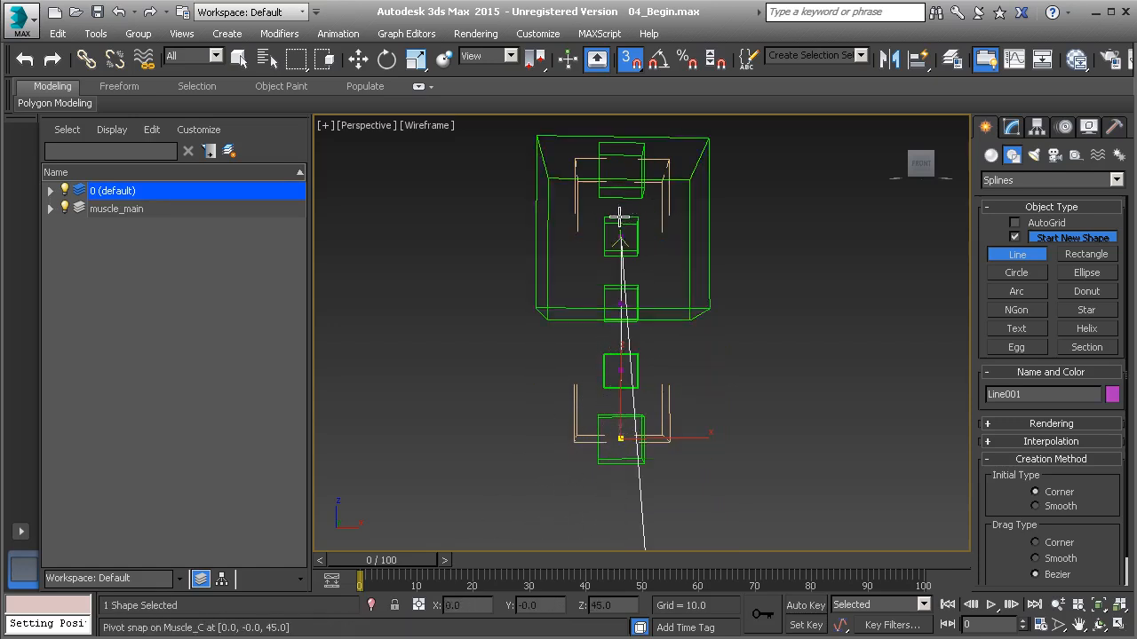
middle_click_drag(646, 218, 639, 292)
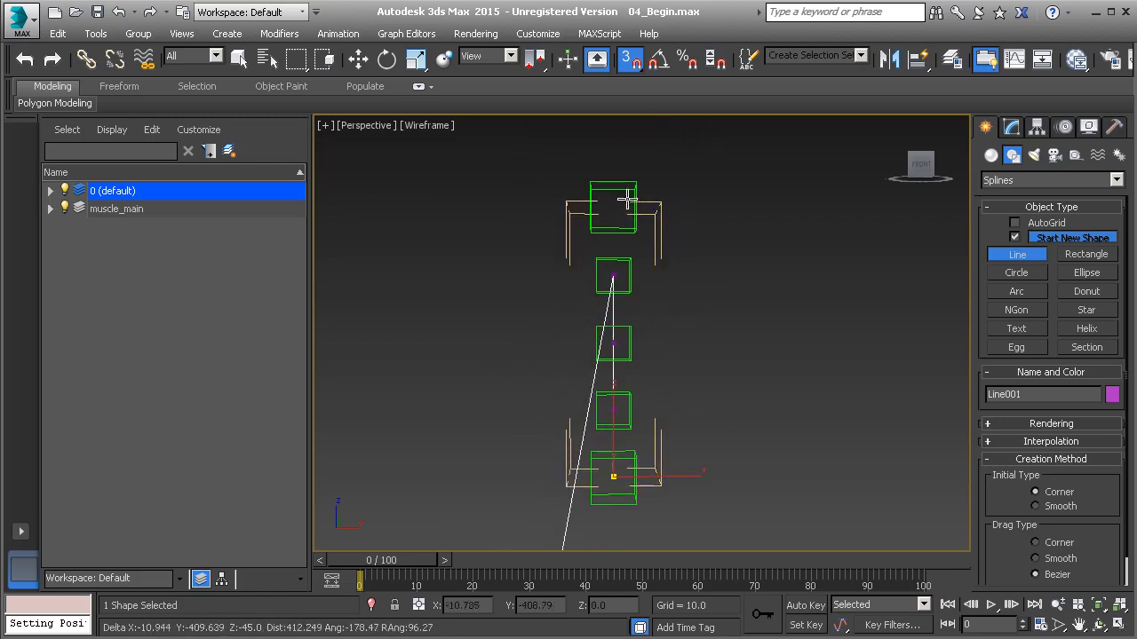
left_click(598, 185)
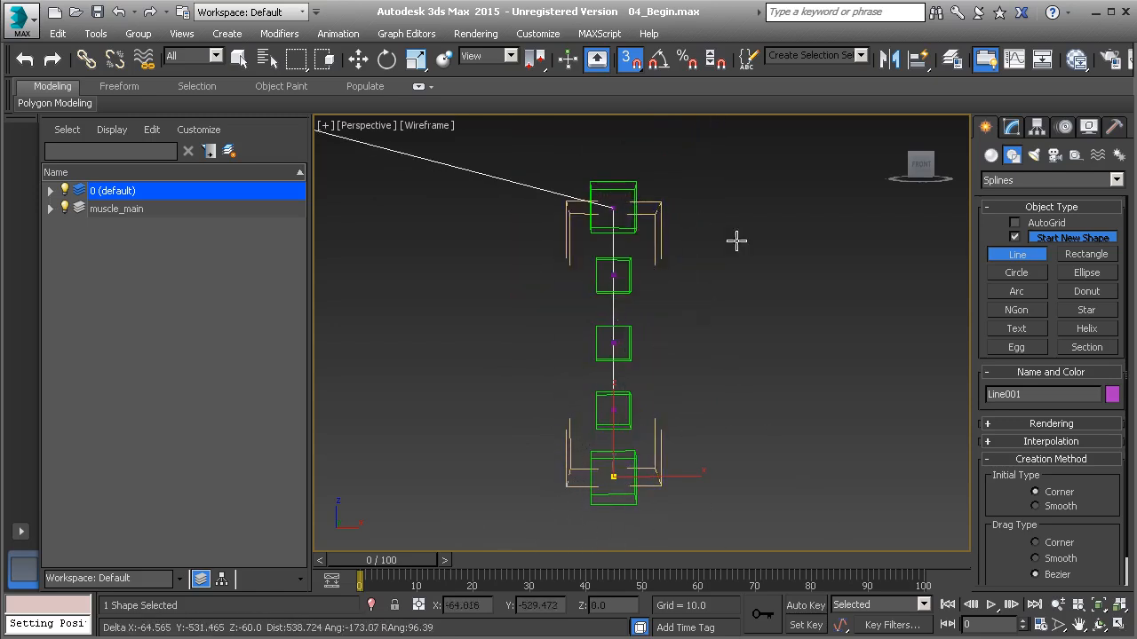
right_click(744, 234)
right_click(724, 271)
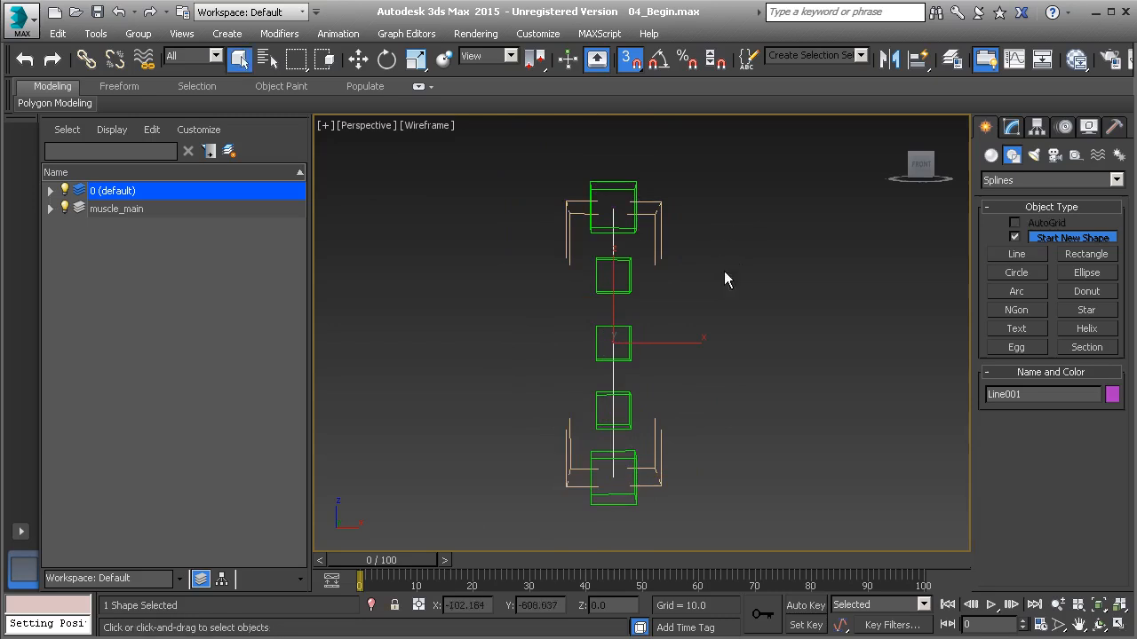
- Open the new line's vertices for editing
left_click(1012, 127)
key("1")
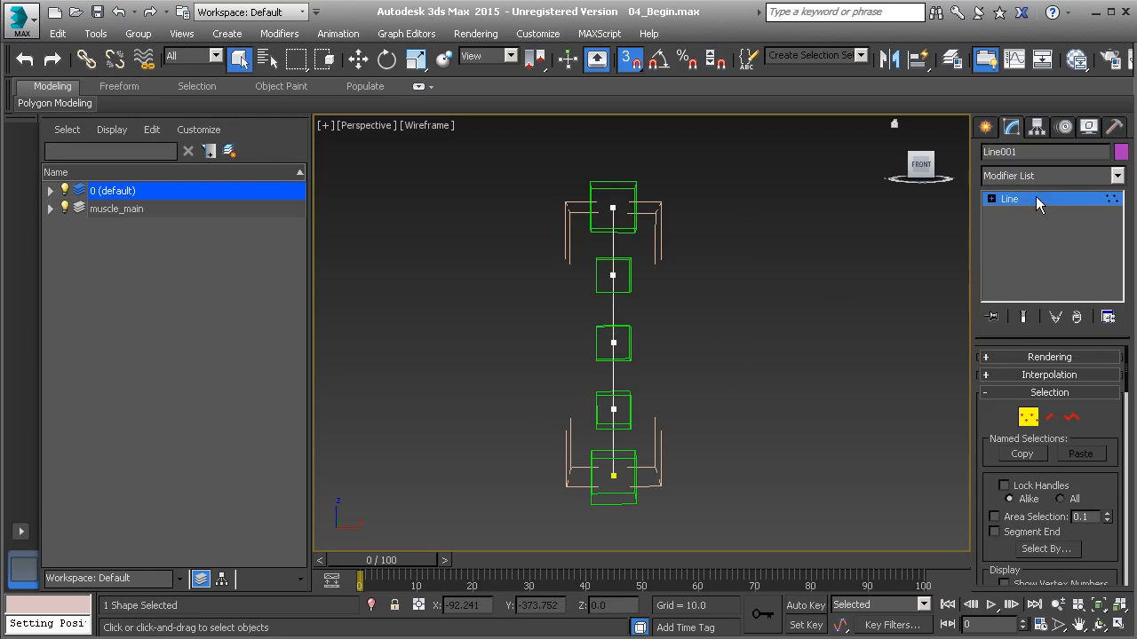
- Try moving the line's middle vertex out to the side, and undo the move
left_click_drag(562, 319, 745, 356)
key("w")
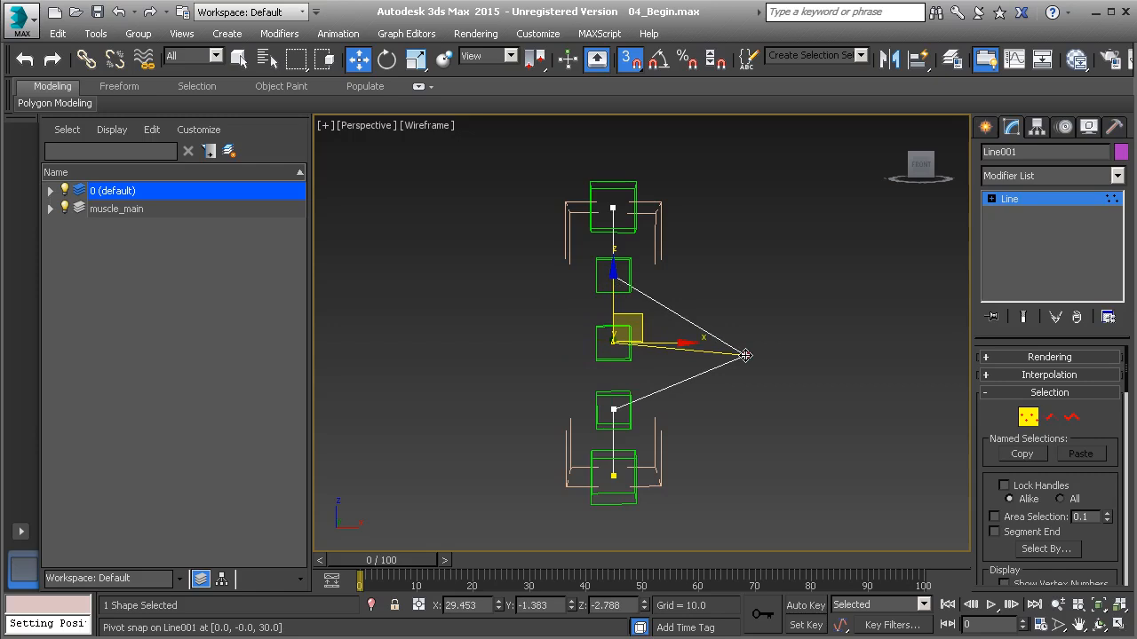
key("ctrl+z")
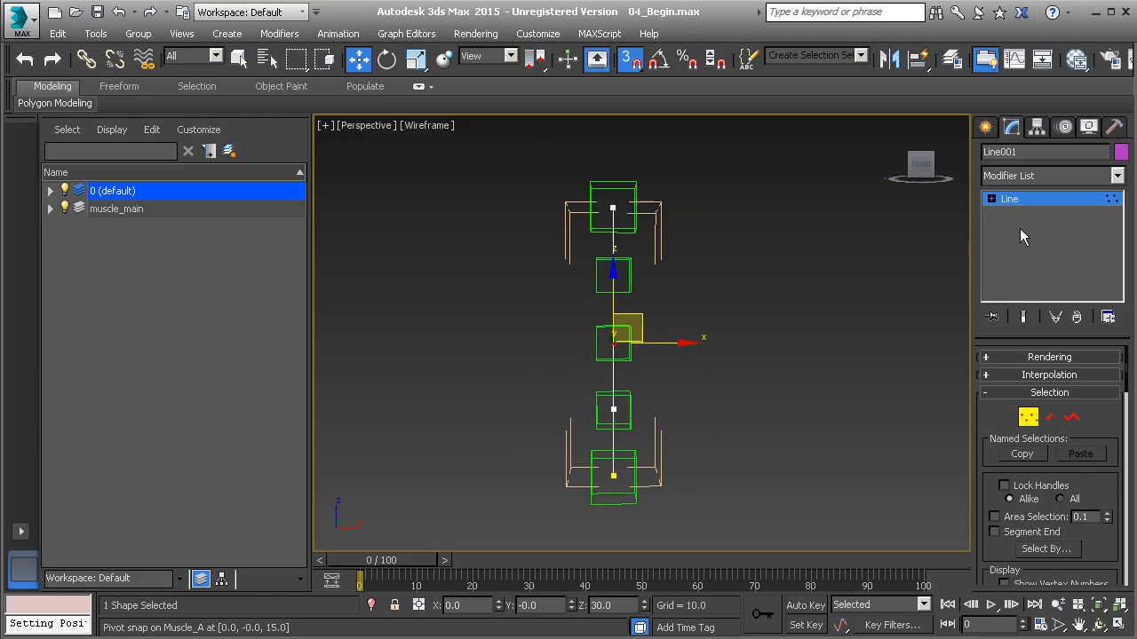
- Convert all five vertices of the line to Bezier
left_click_drag(533, 152, 699, 513)
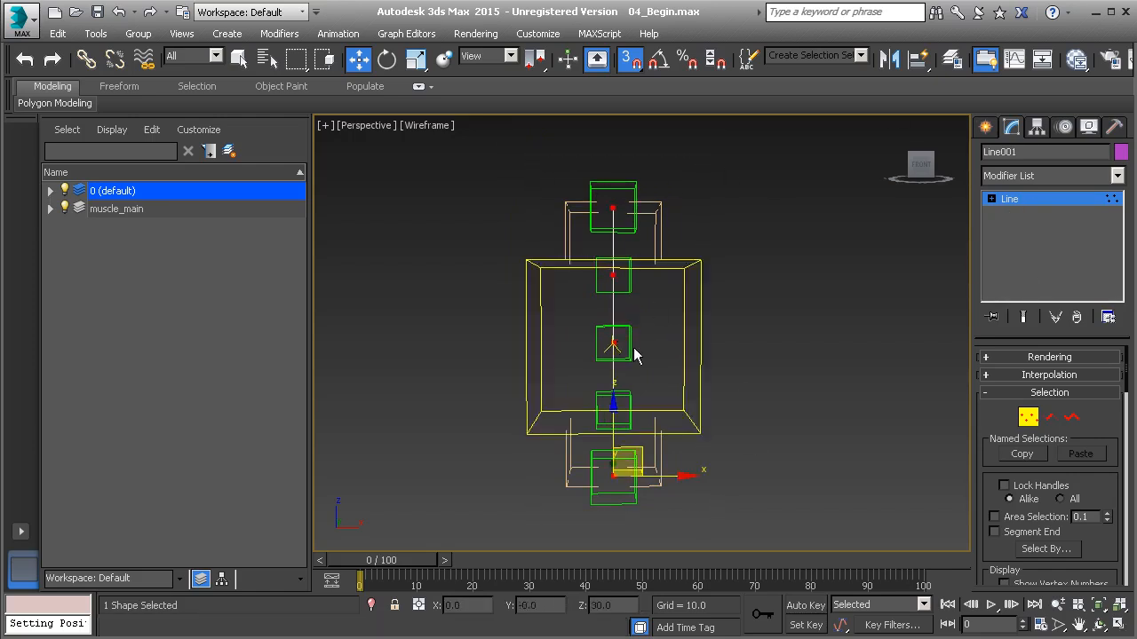
right_click(677, 331)
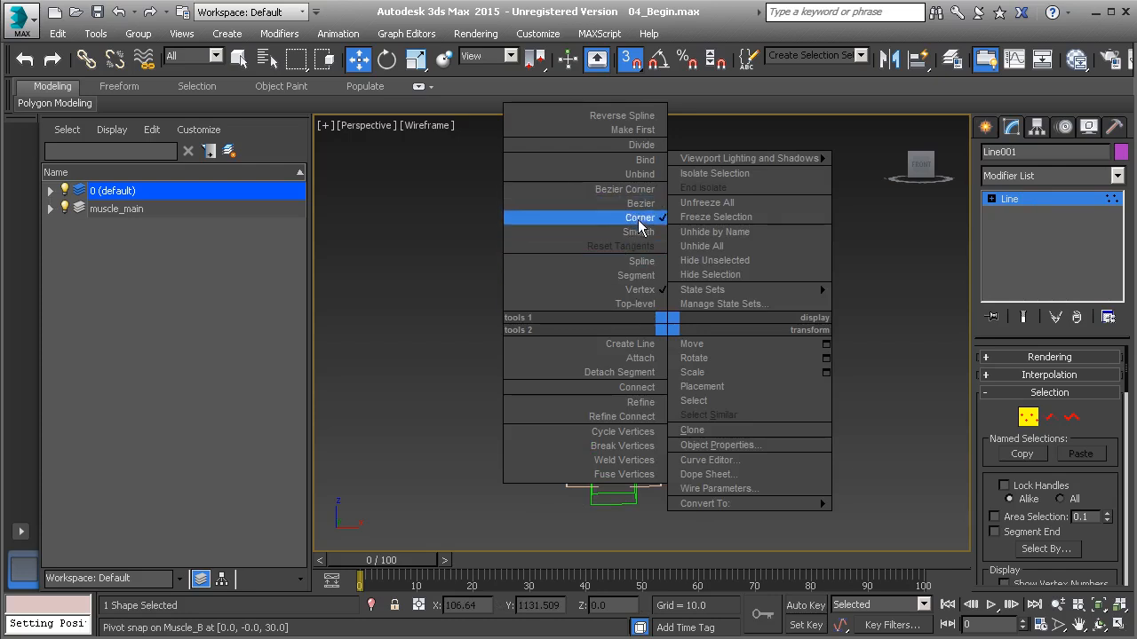
left_click(646, 203)
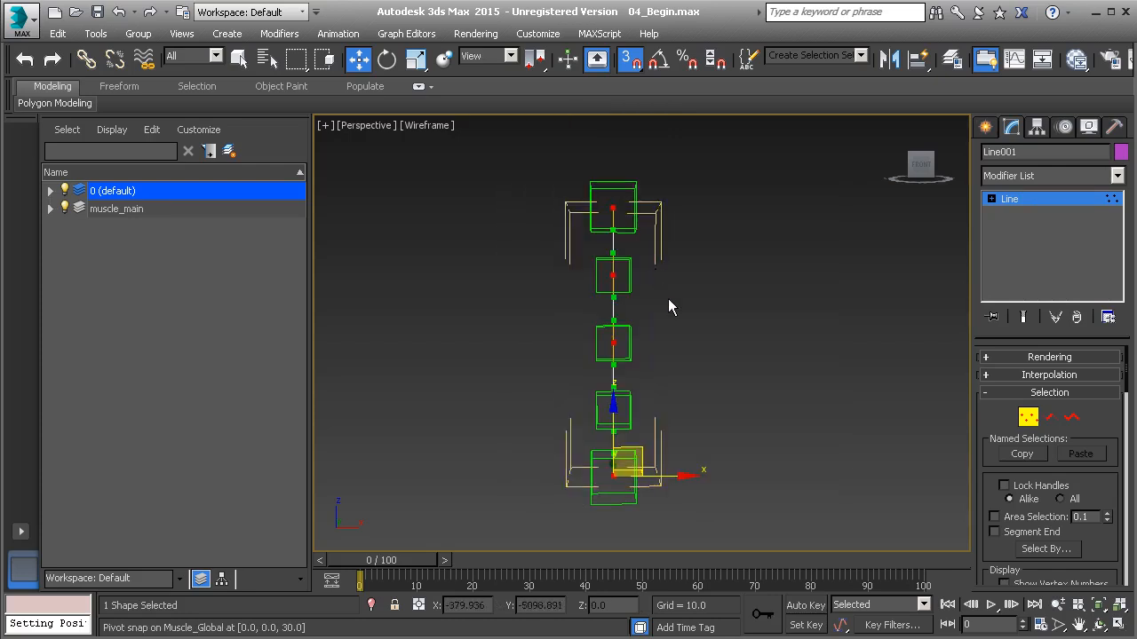
- Try moving the line's middle Bezier vertex, and undo the move
left_click_drag(757, 374, 505, 348)
key("ctrl+z")
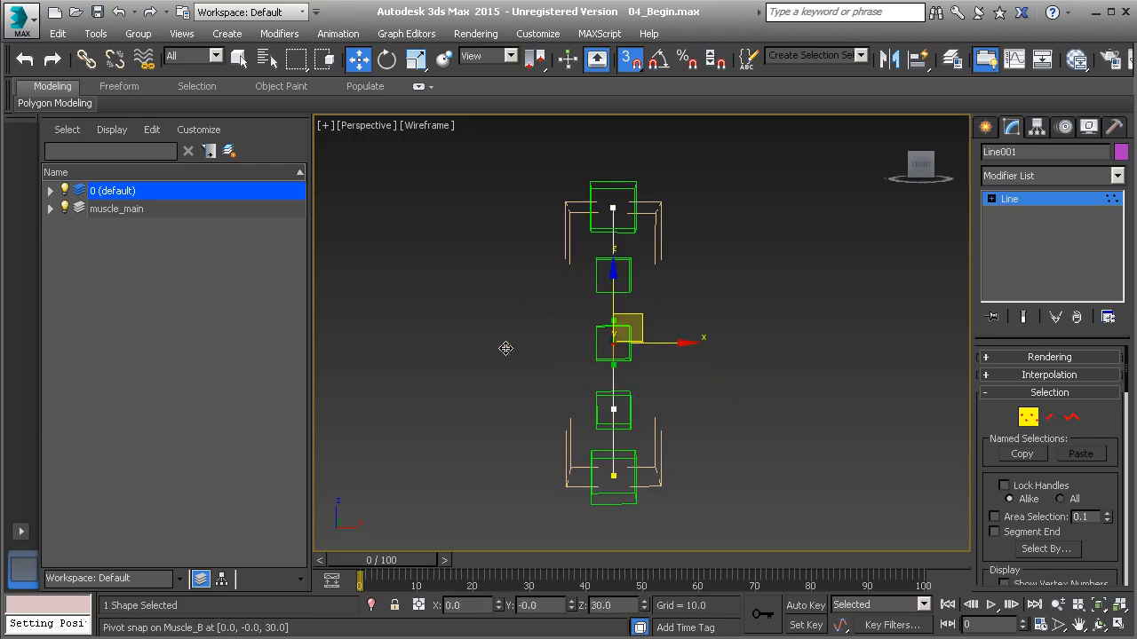
- Leave vertex editing with 3D snapping turned off, and rename the line as Muscle_Spline
left_click(1044, 200)
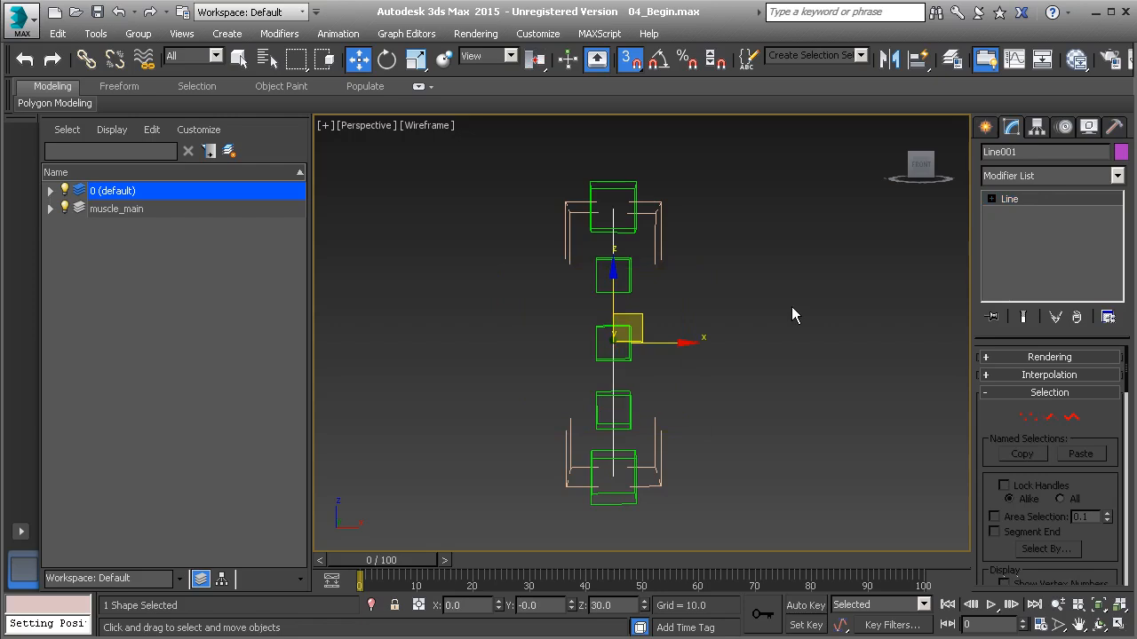
key("s")
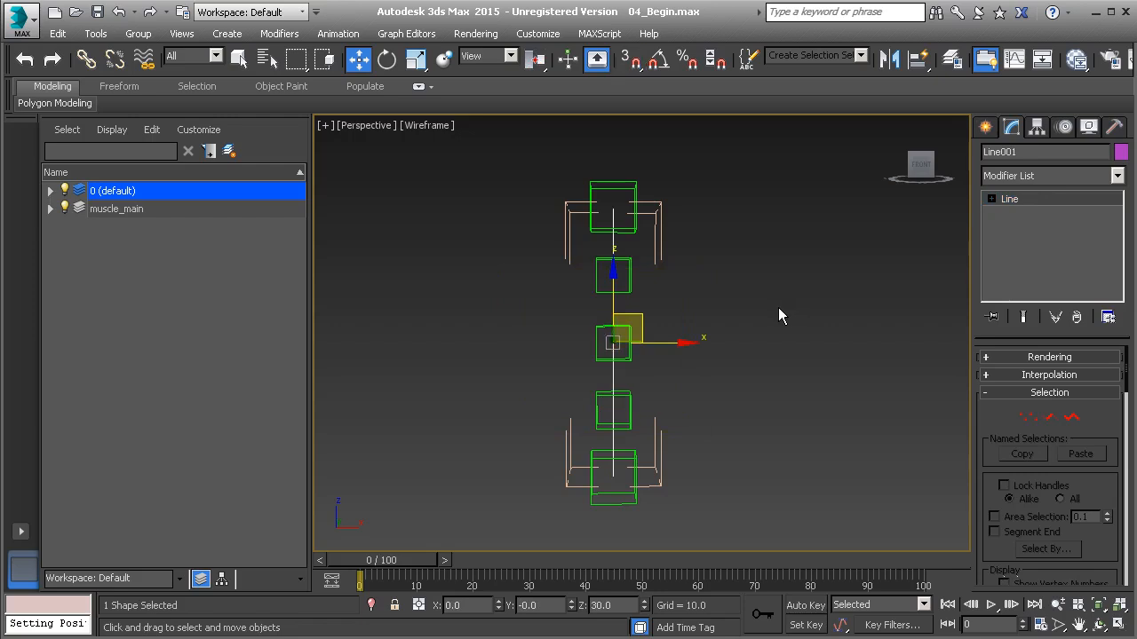
middle_click_drag(778, 309, 734, 311, "alt")
double_click(1023, 151)
type("Muscle_Spline")
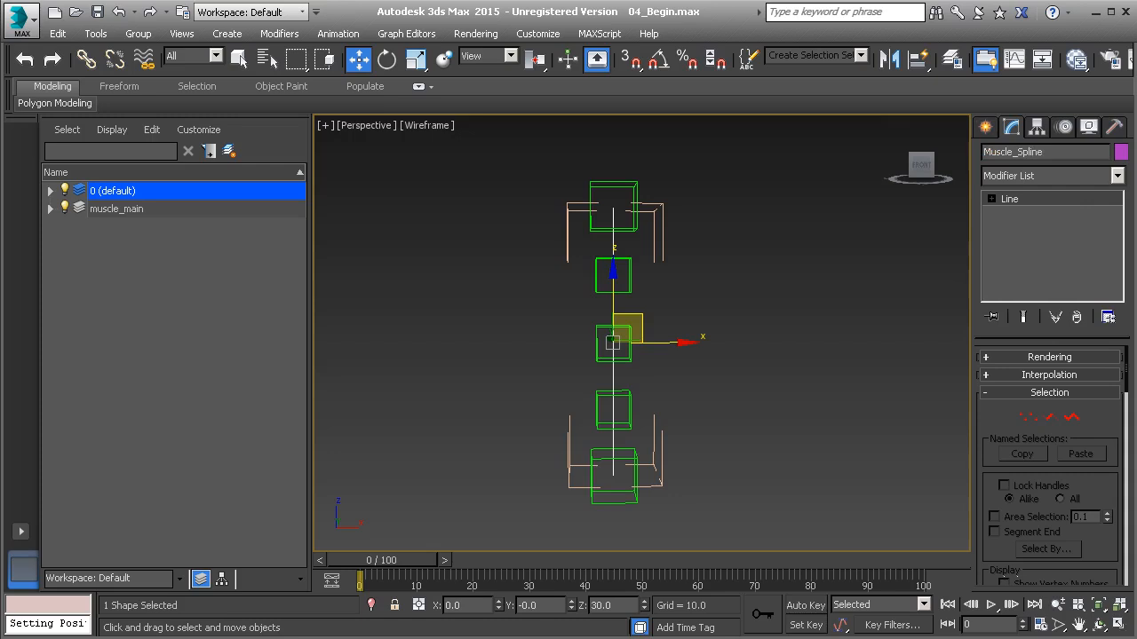
- Create a layer named muscle_hidden holding the selected spline, and make layer 0 (default) the active layer again
left_click(228, 151)
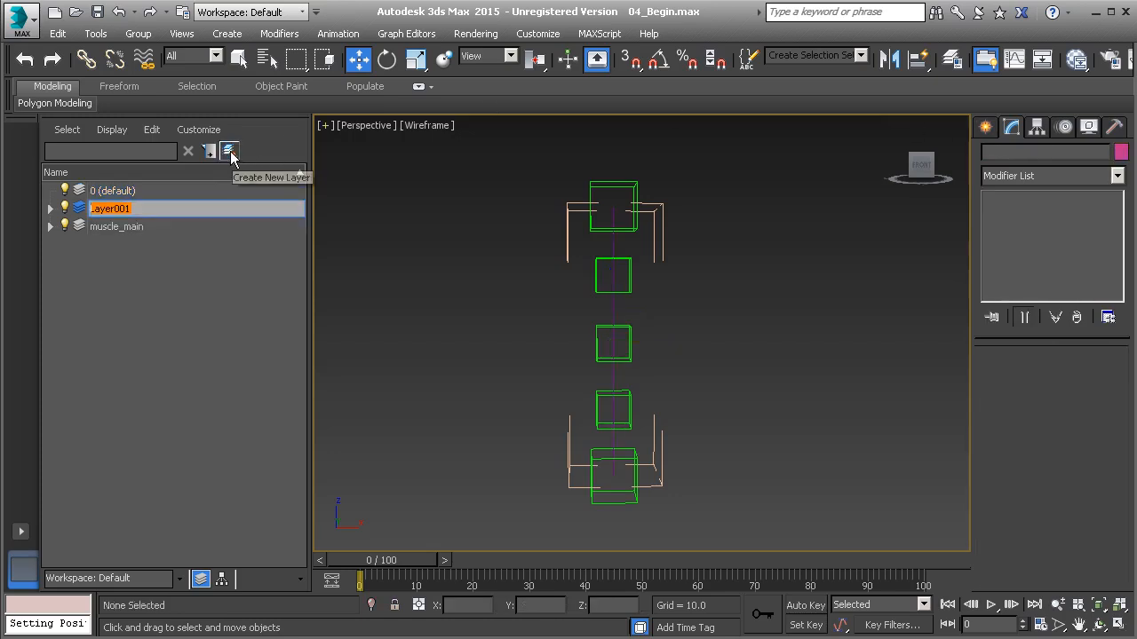
type("ms")
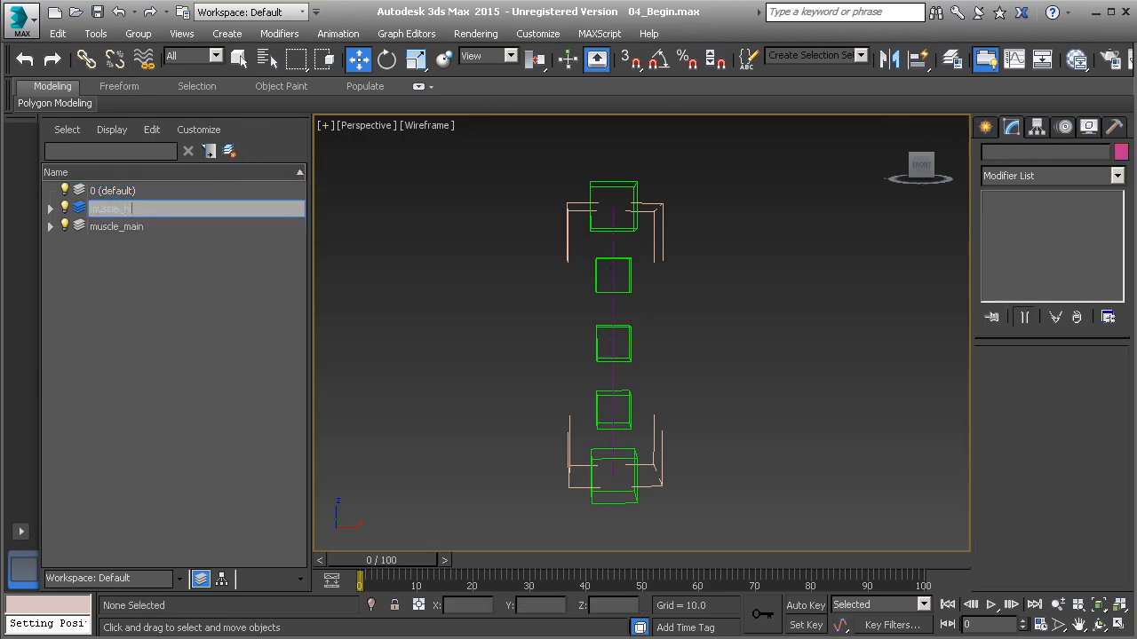
key("Return")
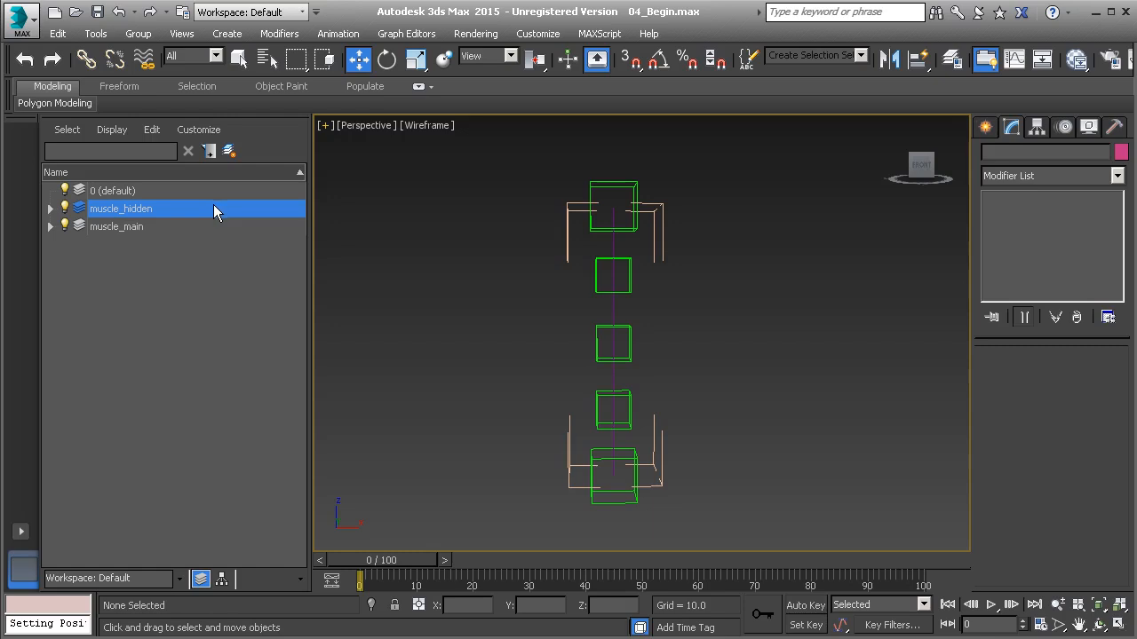
left_click(82, 192)
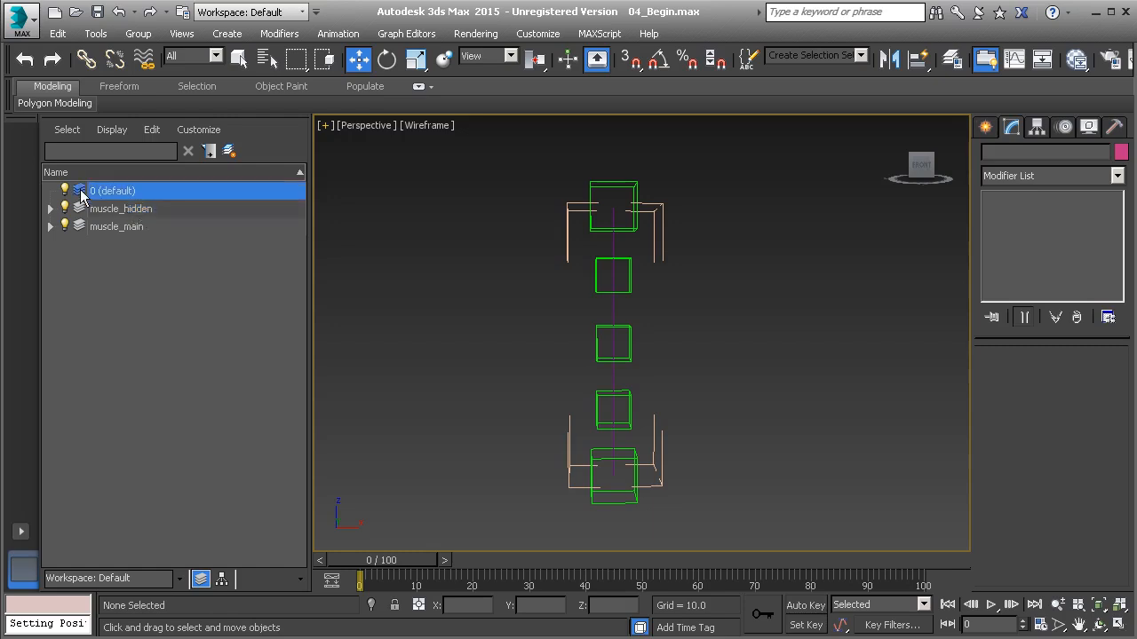
- Change the object color of Muscle_Spline to pale cream
left_click(613, 305)
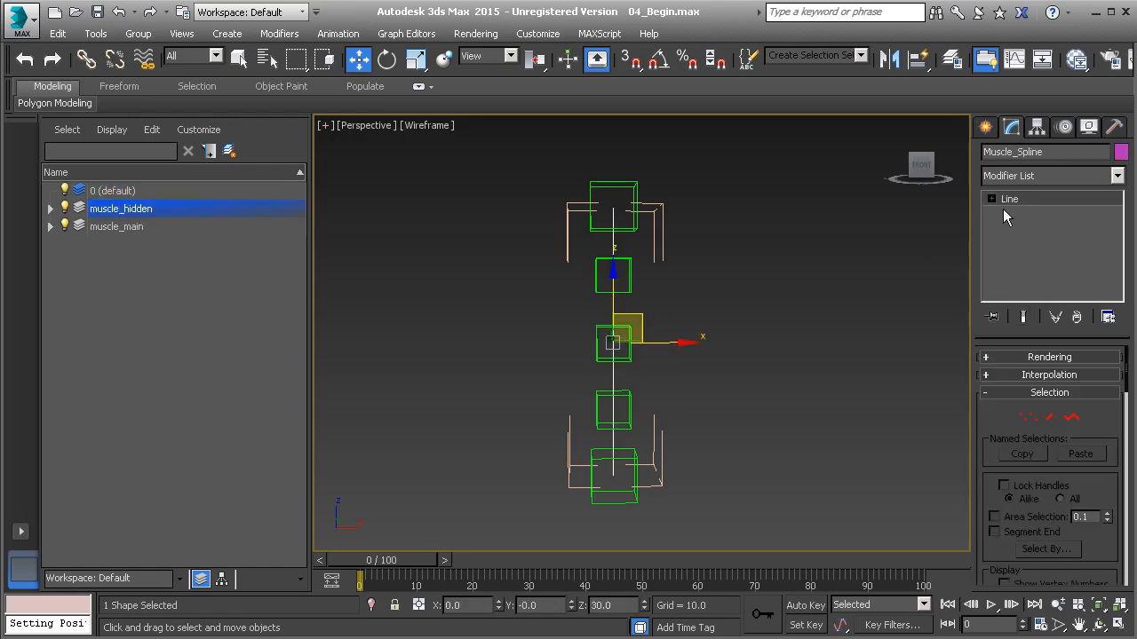
left_click(1121, 152)
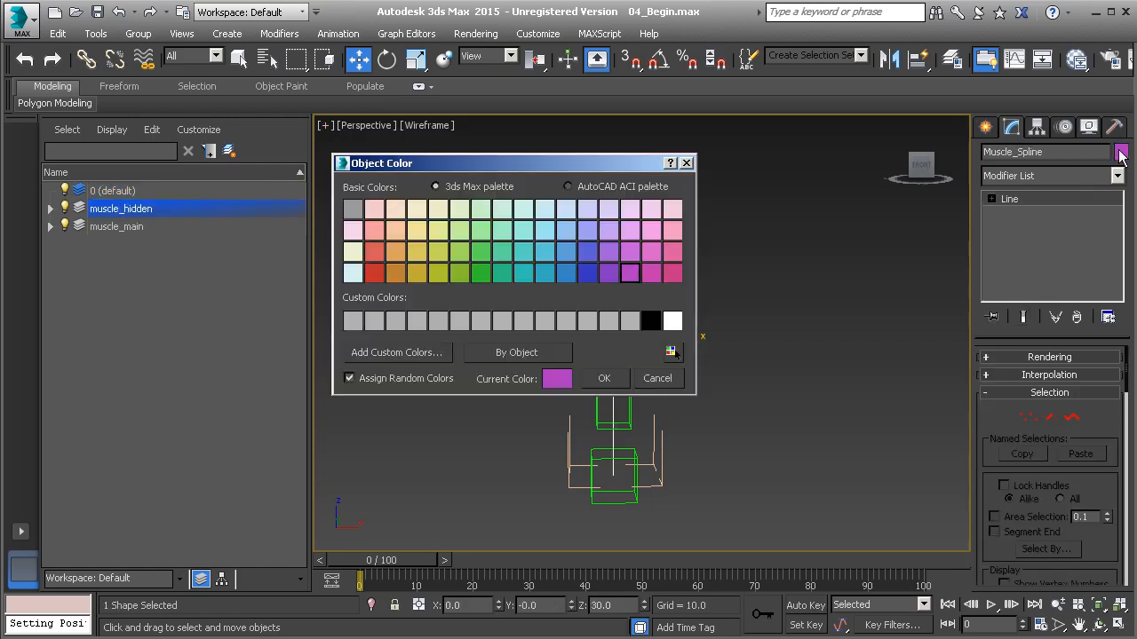
left_click(421, 209)
left_click(608, 378)
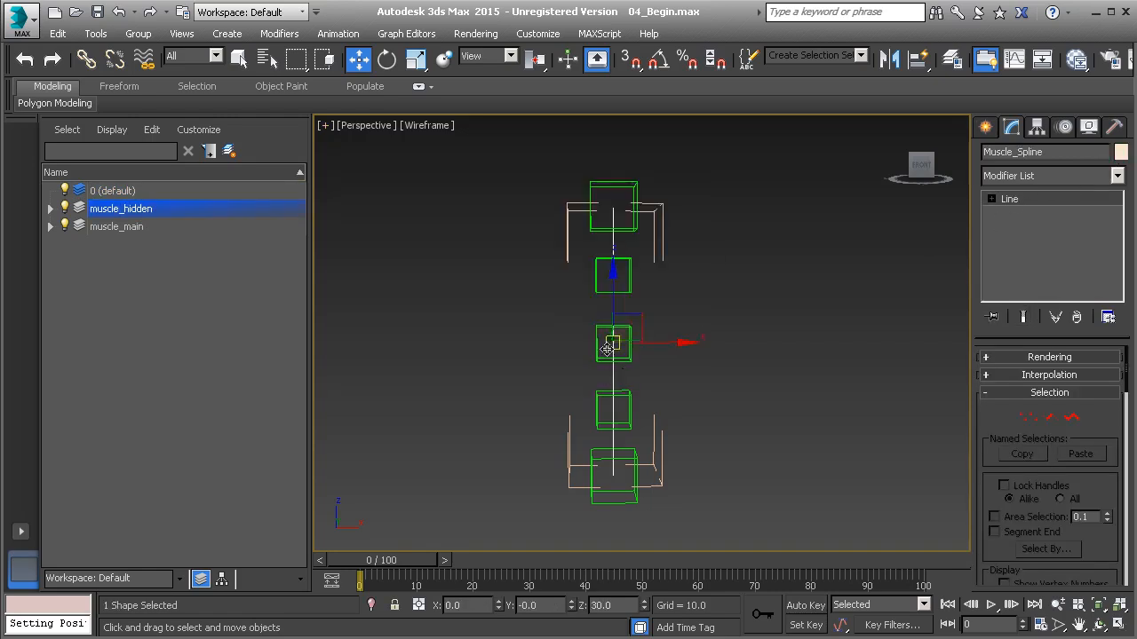
left_click(732, 376)
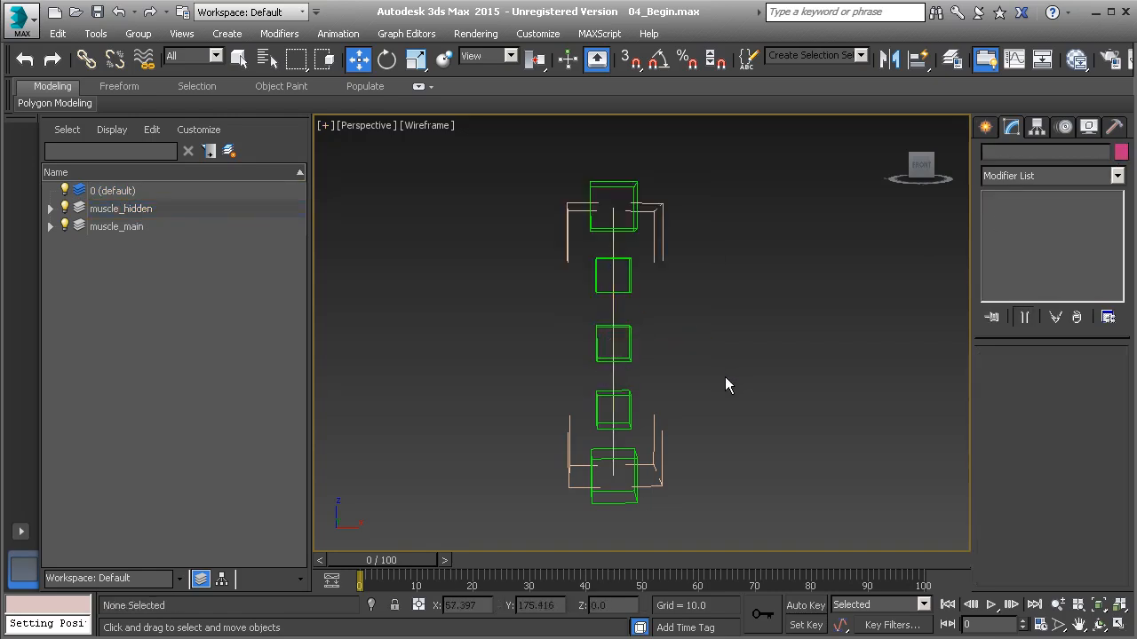
- Reset the transform of Muscle_Spline with Reset XForm and collapse it to an Editable Spline
left_click(613, 377)
mouse_move(632, 378)
middle_mouse_down("alt")
mouse_move(654, 380)
mouse_move(645, 374)
middle_mouse_up("alt")
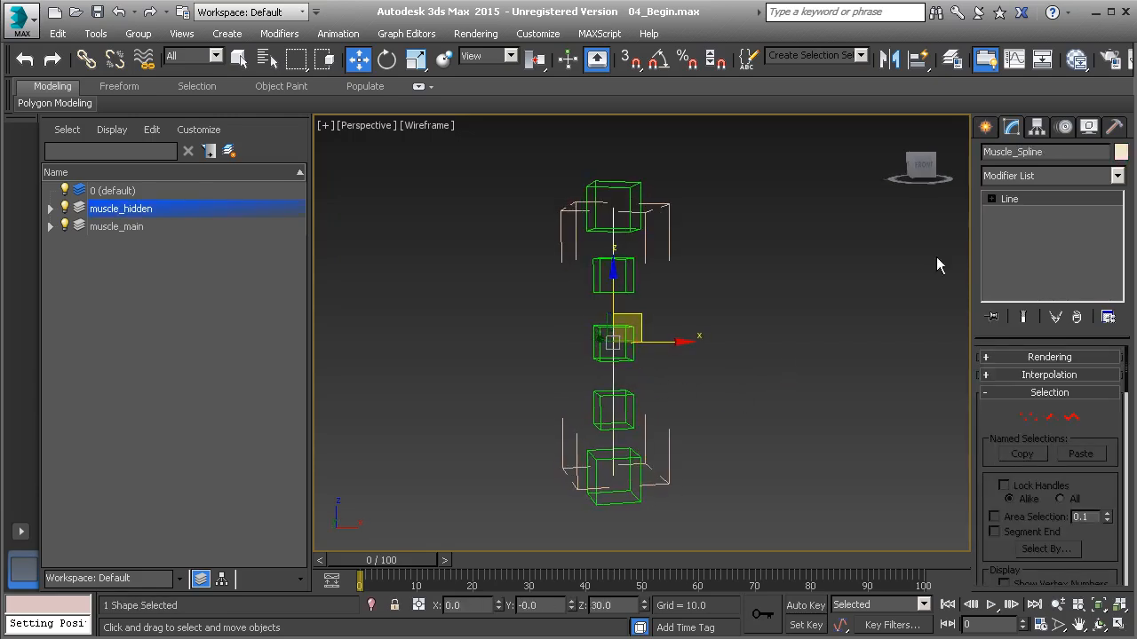
left_click(1115, 130)
left_click(1050, 347)
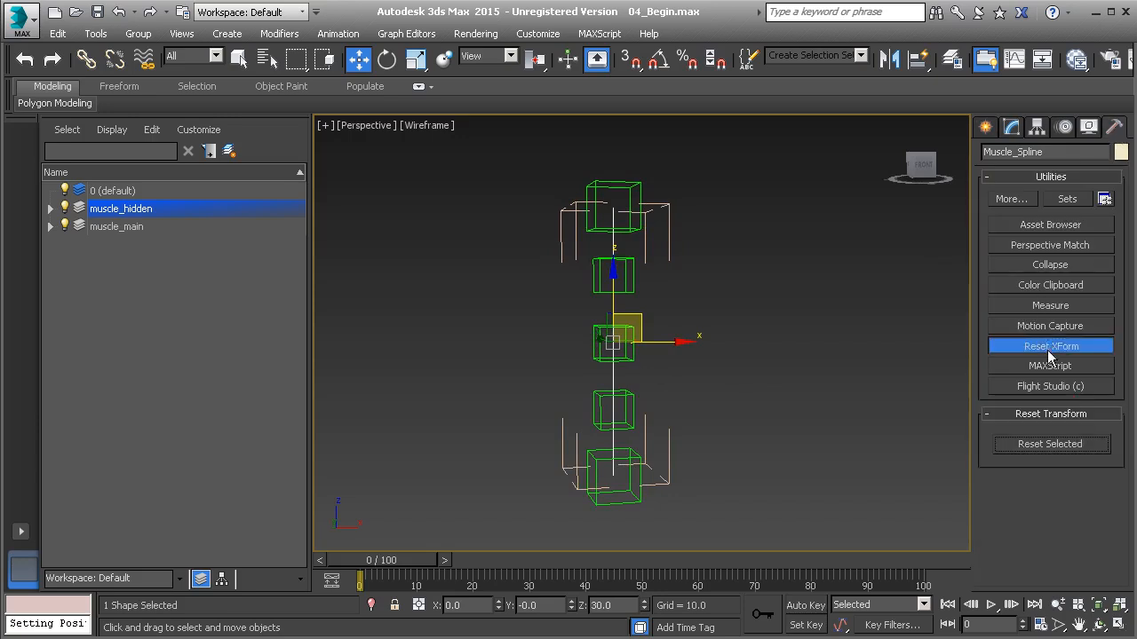
left_click(1069, 348)
left_click(1052, 265)
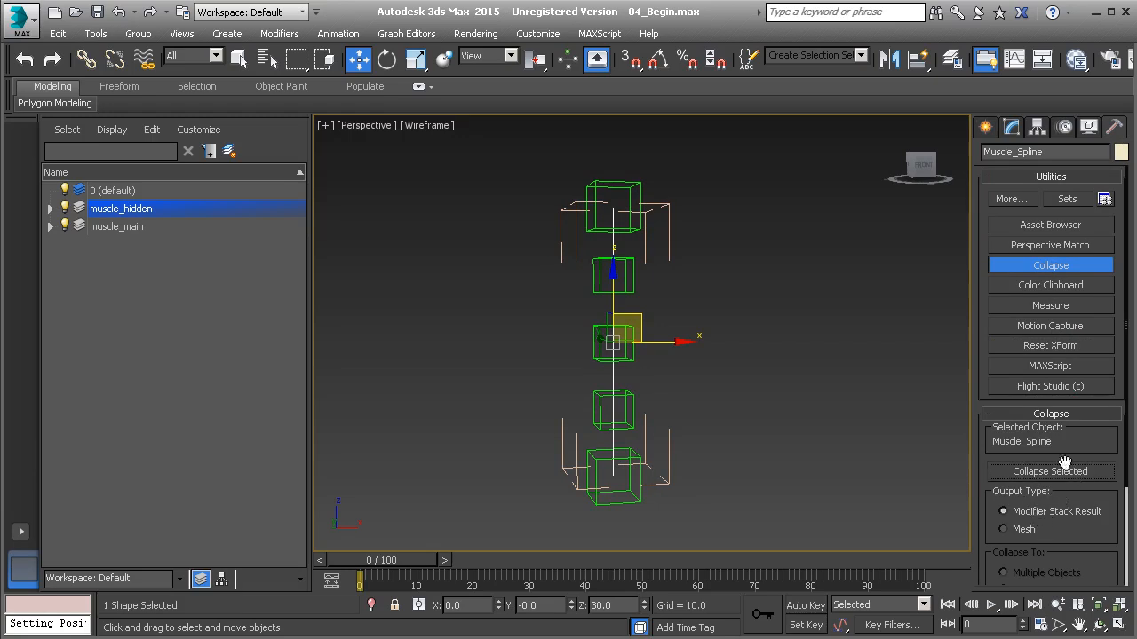
left_click(1039, 265)
left_click(1012, 130)
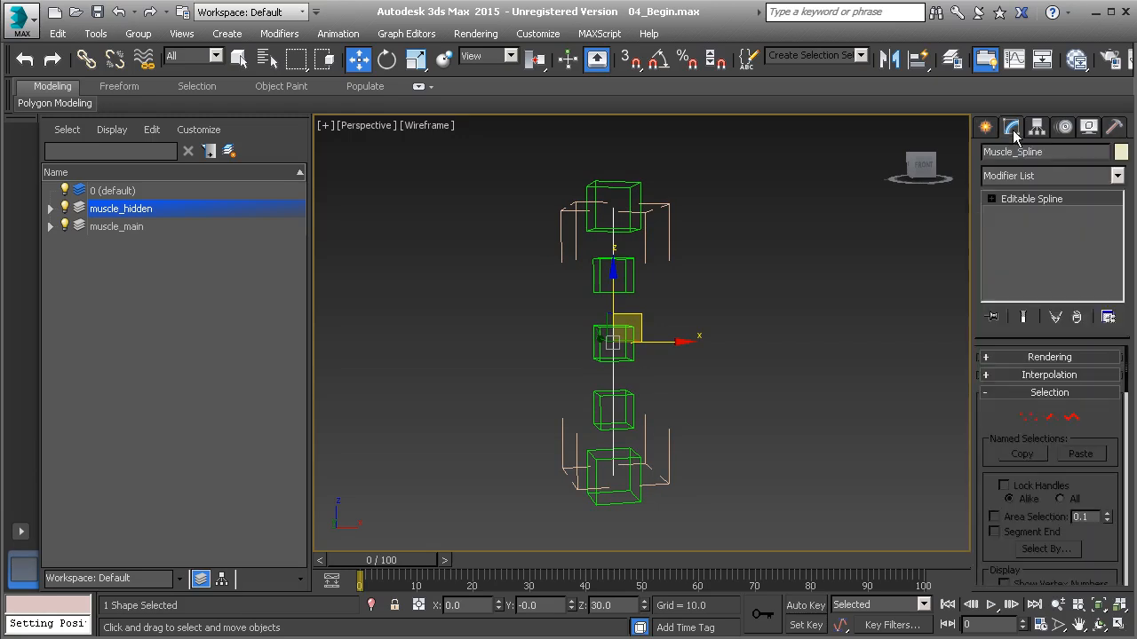
left_click(811, 318)
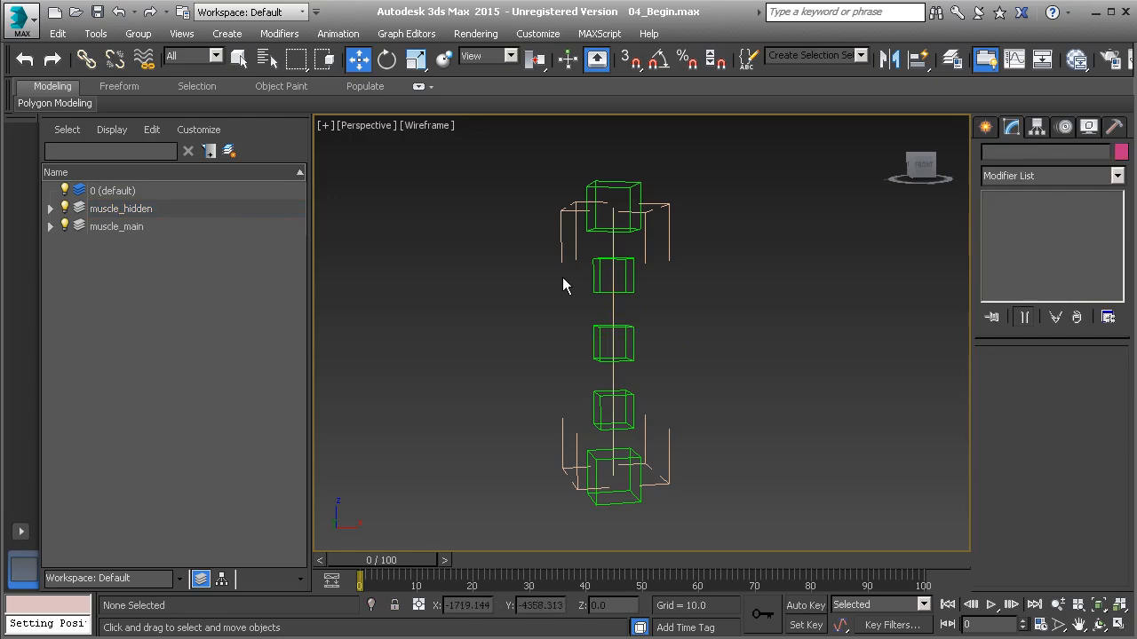
- Clone the Muscle_C helper as a copy named Muscle_EndHandle and display it as a cross instead of a box
left_click(630, 271)
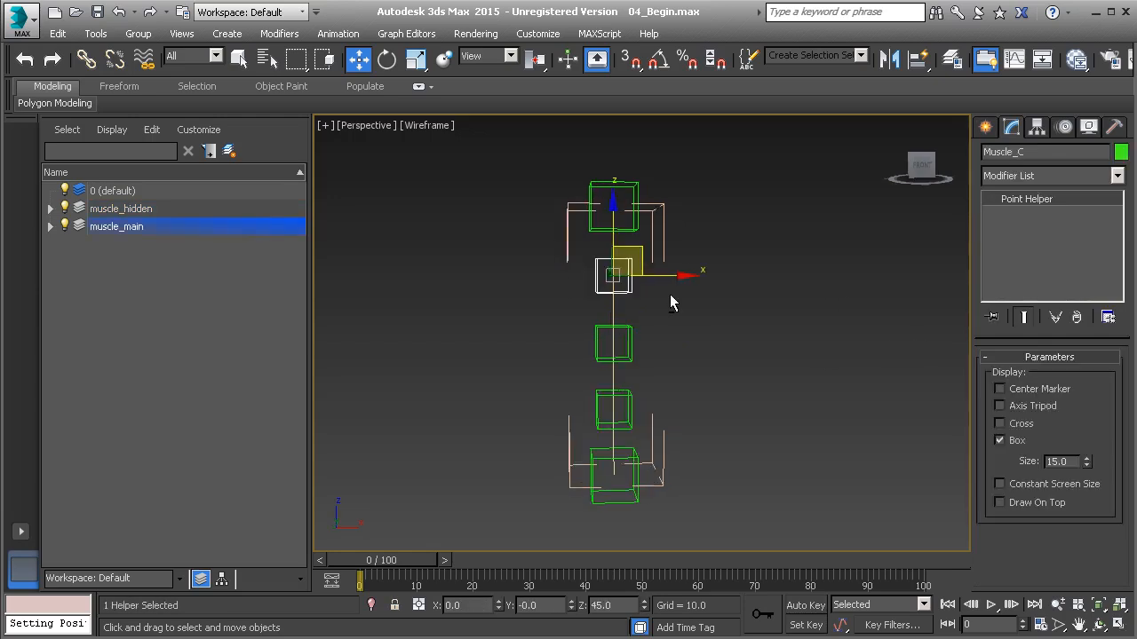
key("ctrl+v")
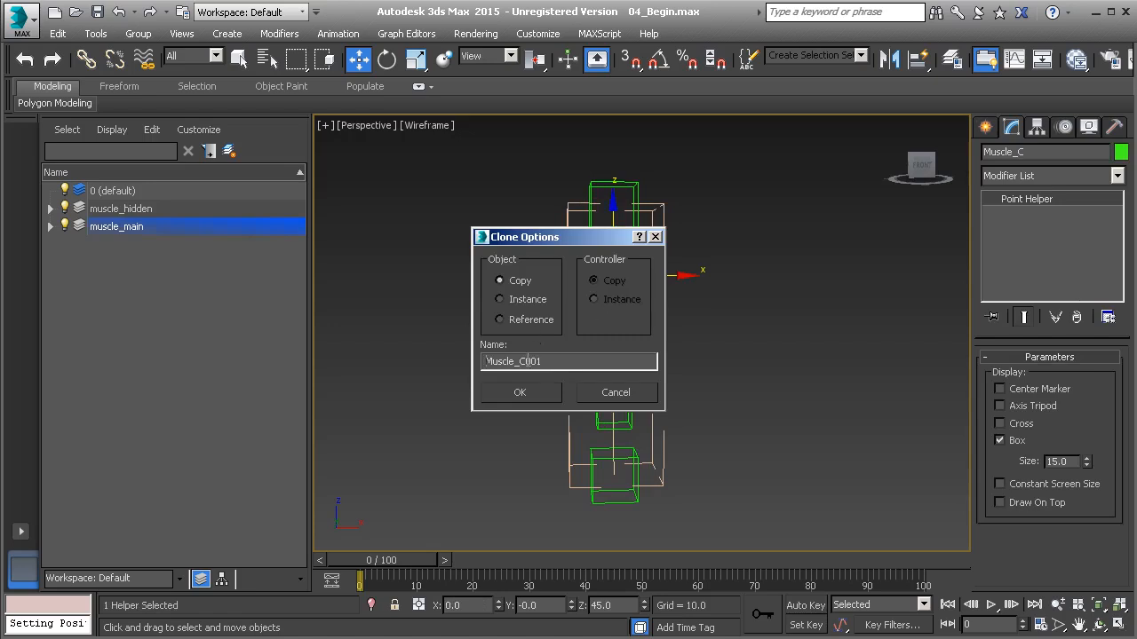
left_click_drag(551, 361, 519, 362)
type("EndHandle")
left_click(536, 392)
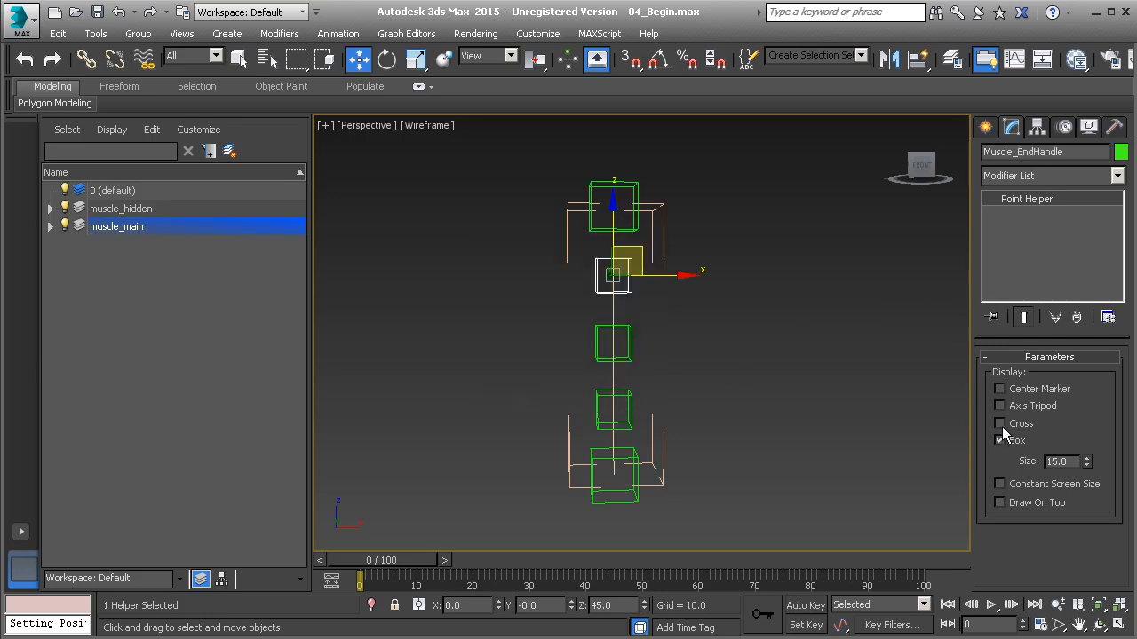
left_click(1000, 424)
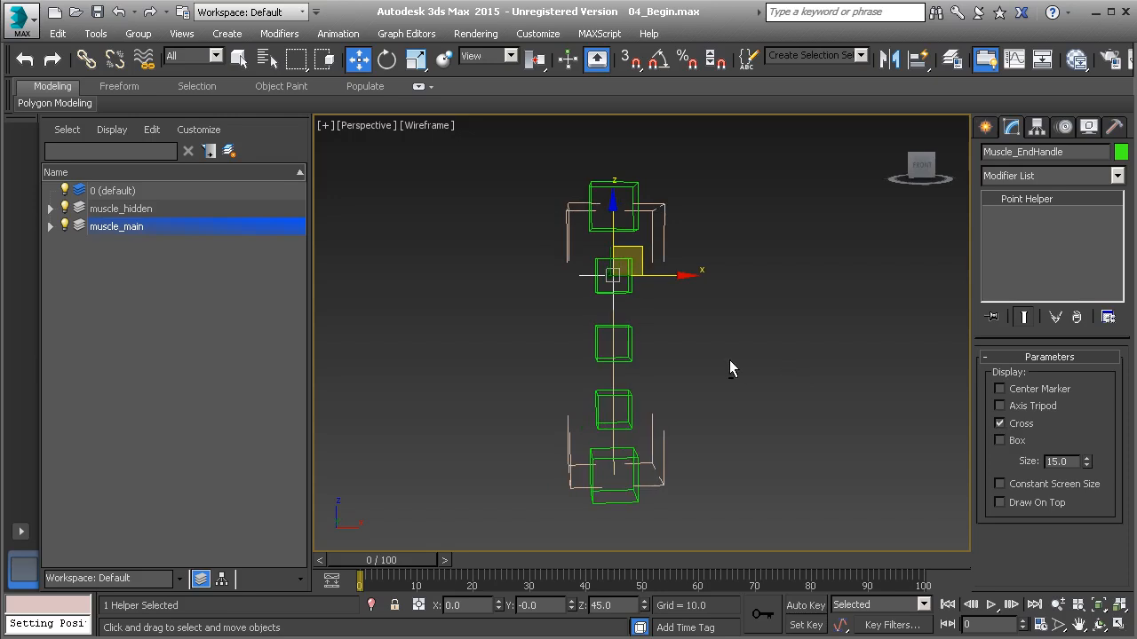
- Clone the Muscle_EndHandle helper as a copy named Muscle_StartHandle
key("ctrl+v")
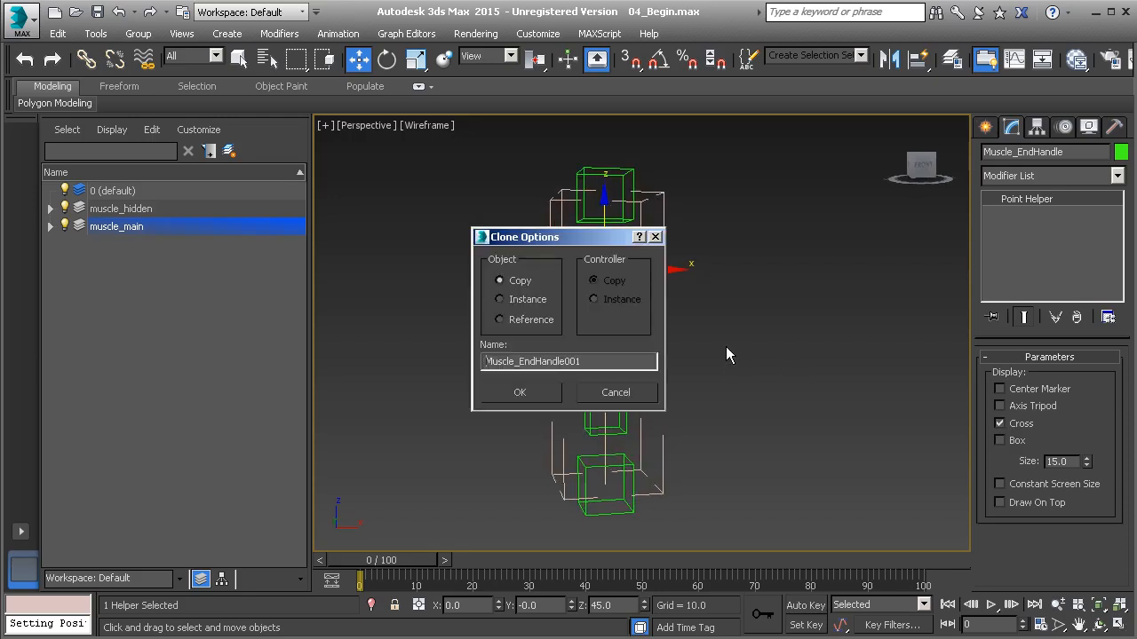
left_click_drag(519, 360, 599, 367)
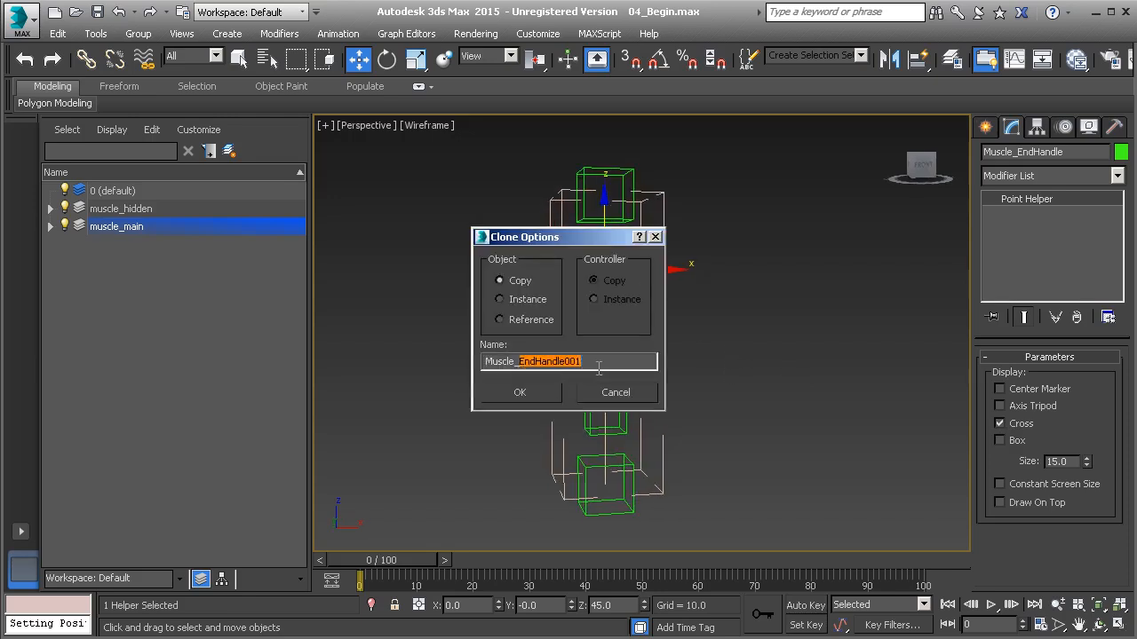
type("St")
left_click(530, 392)
- Align Muscle_StartHandle to the small box helper nearest to Muscle_Start
middle_click_drag(651, 407, 659, 387)
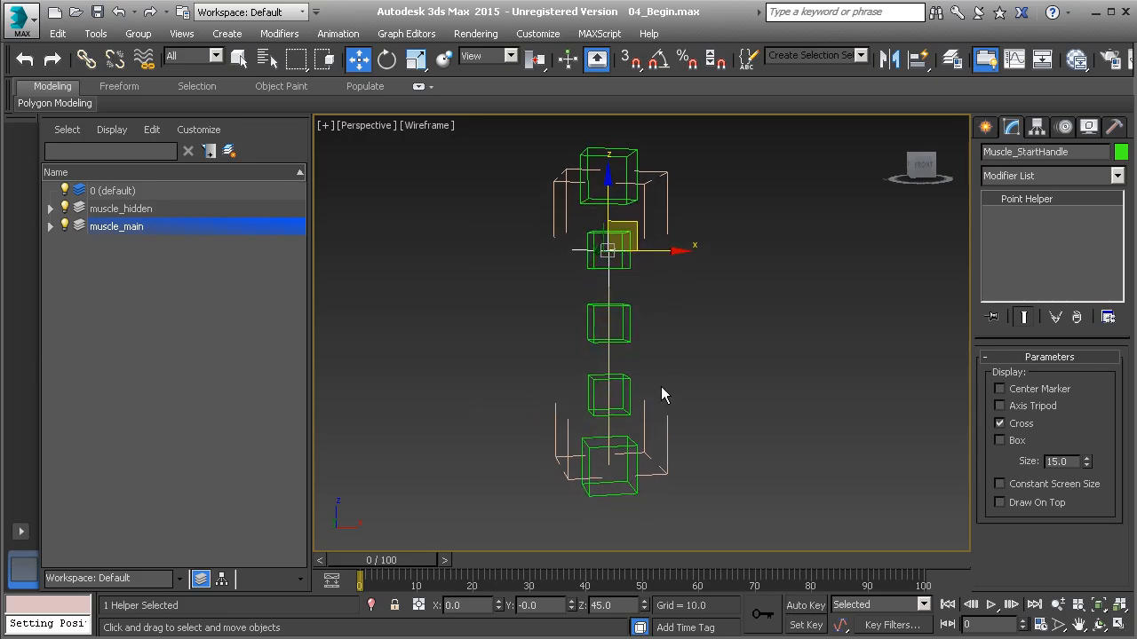
key("alt+a")
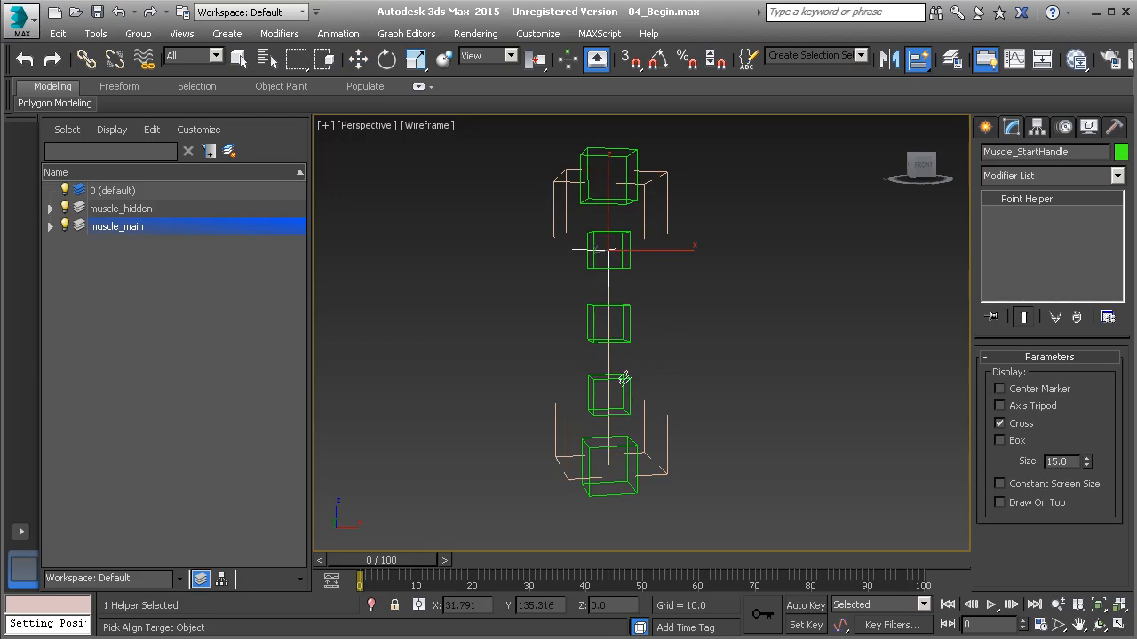
left_click(628, 381)
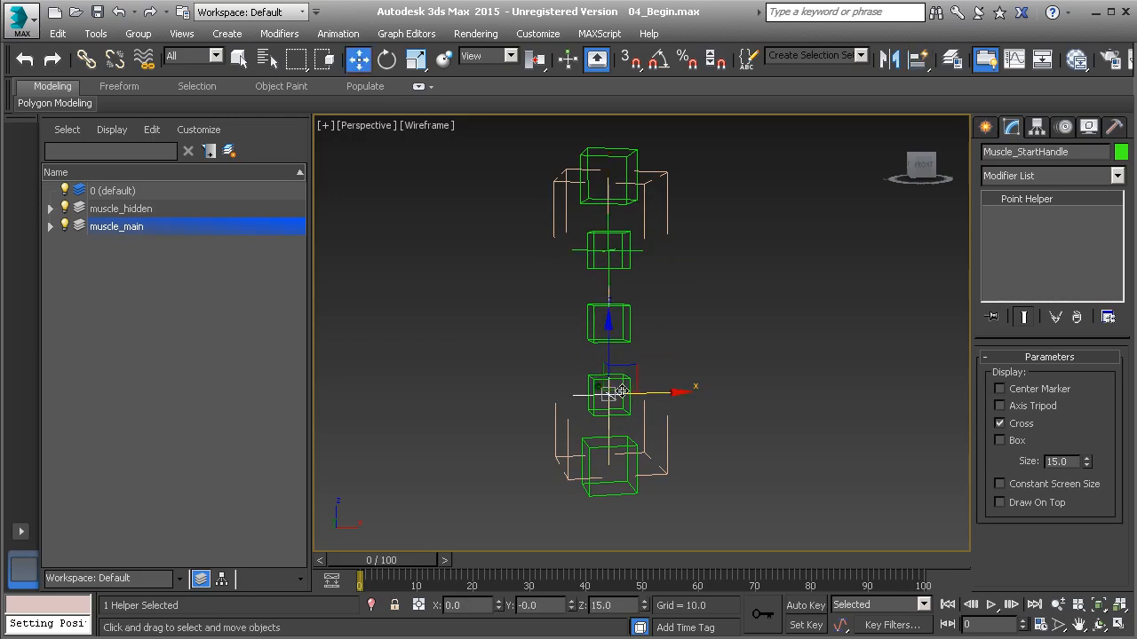
mouse_move(672, 395)
middle_mouse_down("alt")
mouse_move(660, 397)
mouse_move(662, 411)
mouse_move(657, 398)
middle_mouse_up("alt")
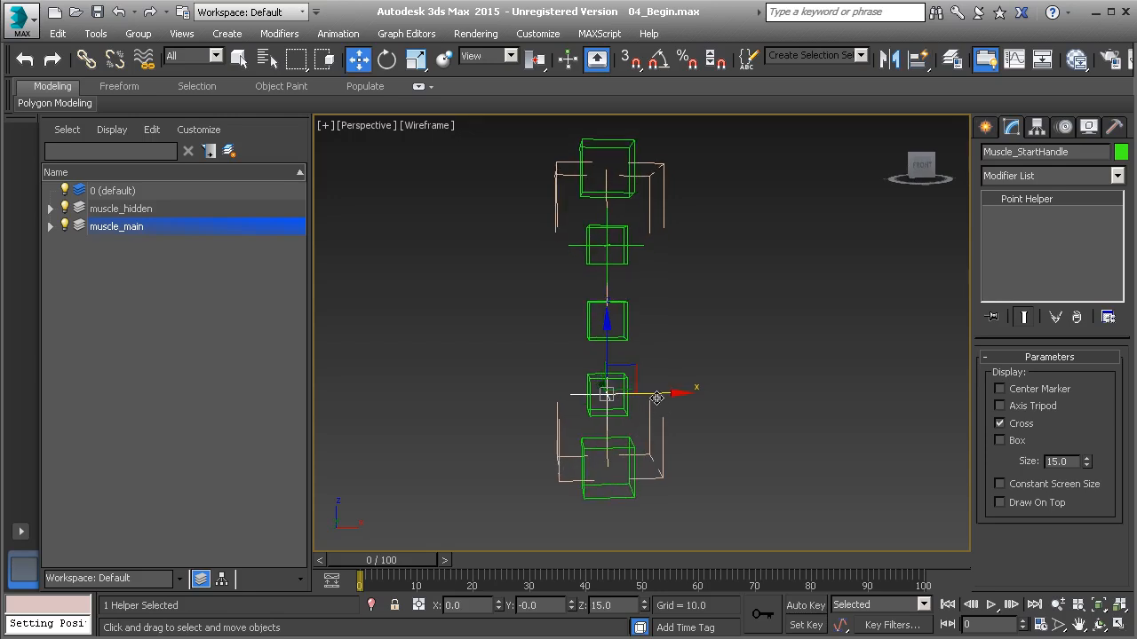
- Link Muscle_StartHandle to Muscle_Start and Muscle_EndHandle to Muscle_End as their parents
left_click(86, 58)
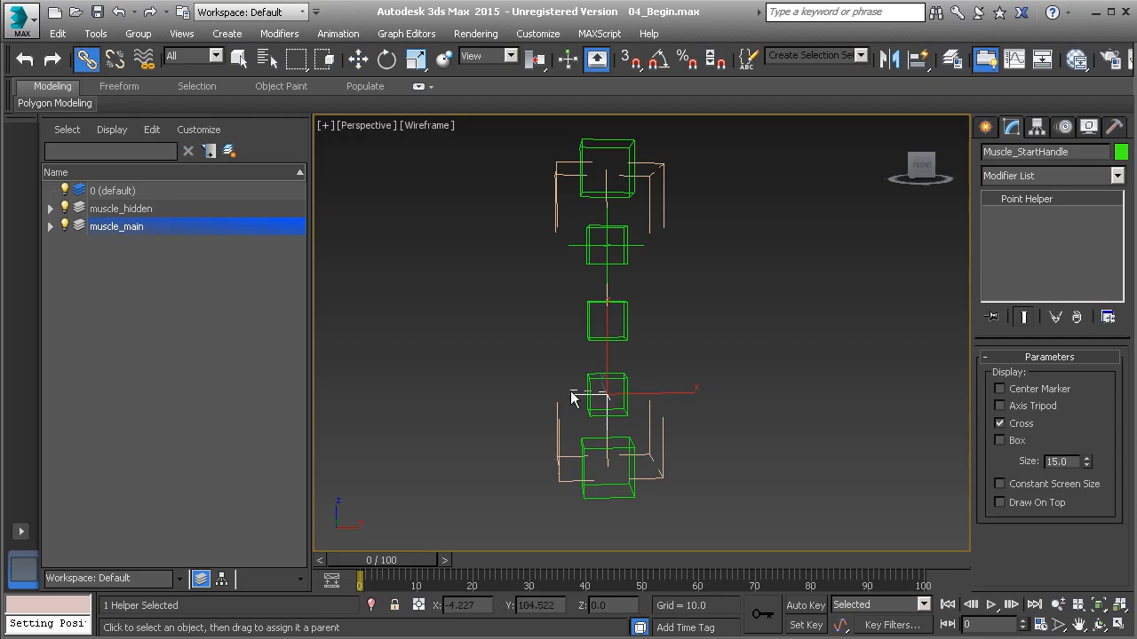
left_click_drag(556, 401, 582, 433)
left_click_drag(641, 246, 627, 165)
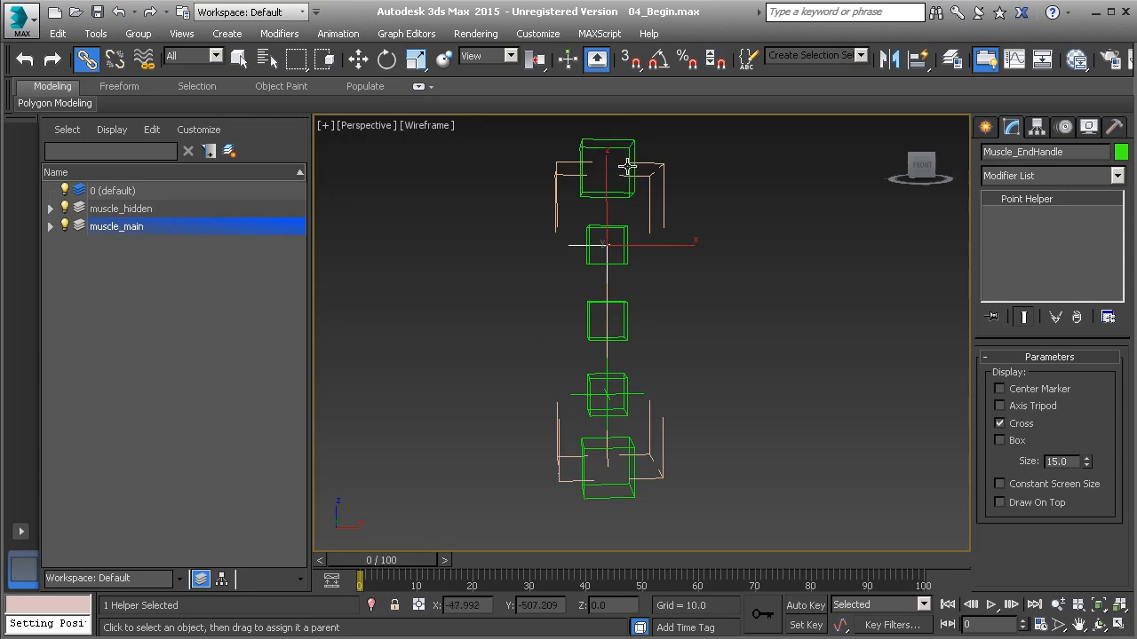
- Freeze the transforms of both Muscle_EndHandle and Muscle_StartHandle, and clear the selection
left_click(577, 394, "ctrl")
right_click(686, 362, "alt")
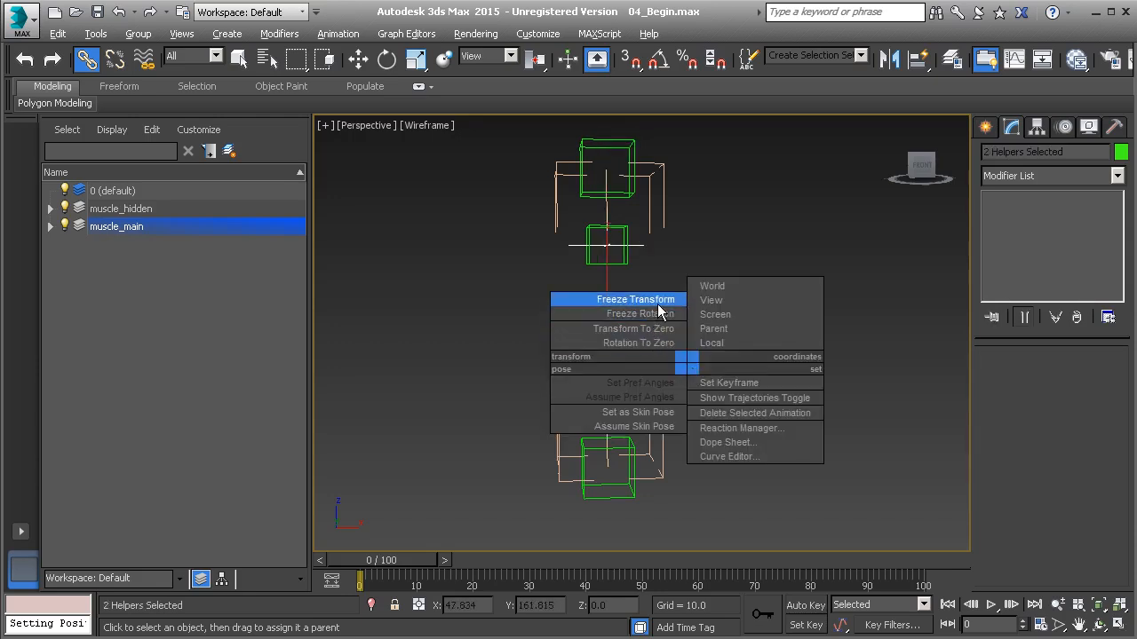
left_click(659, 309)
left_click(525, 484)
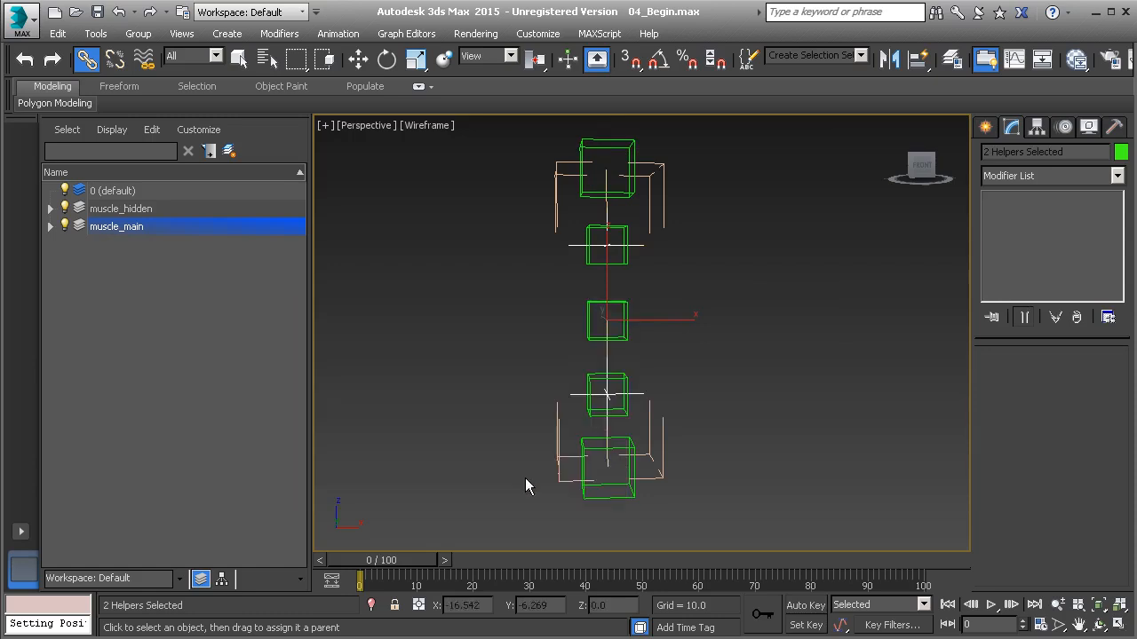
left_click(739, 343)
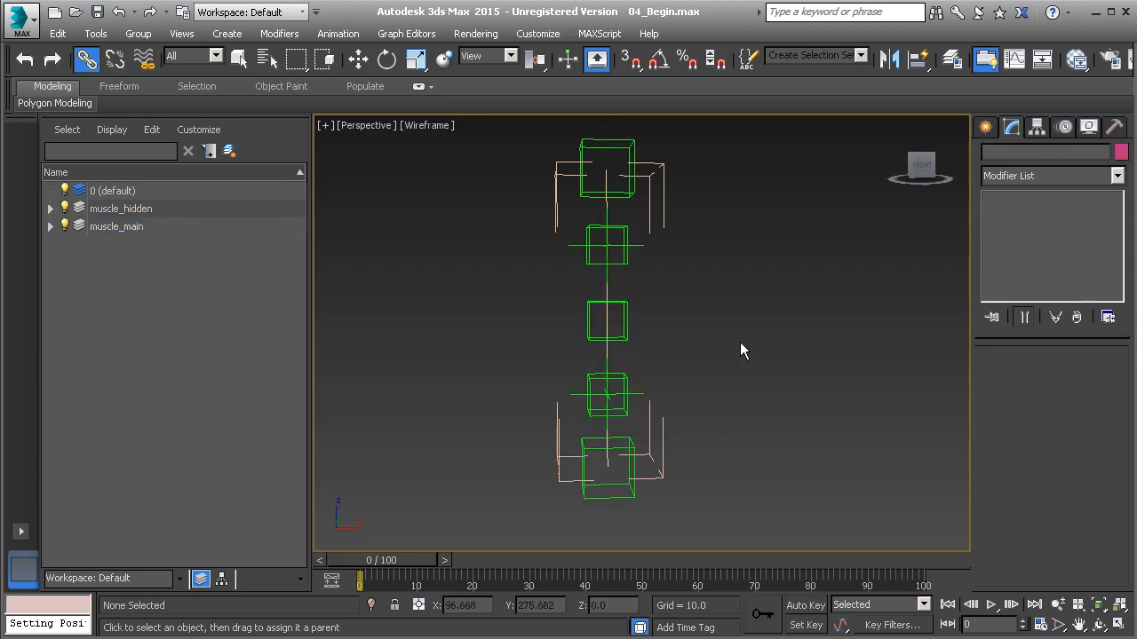
- Apply a Skin modifier to Muscle_Spline
left_click(606, 317)
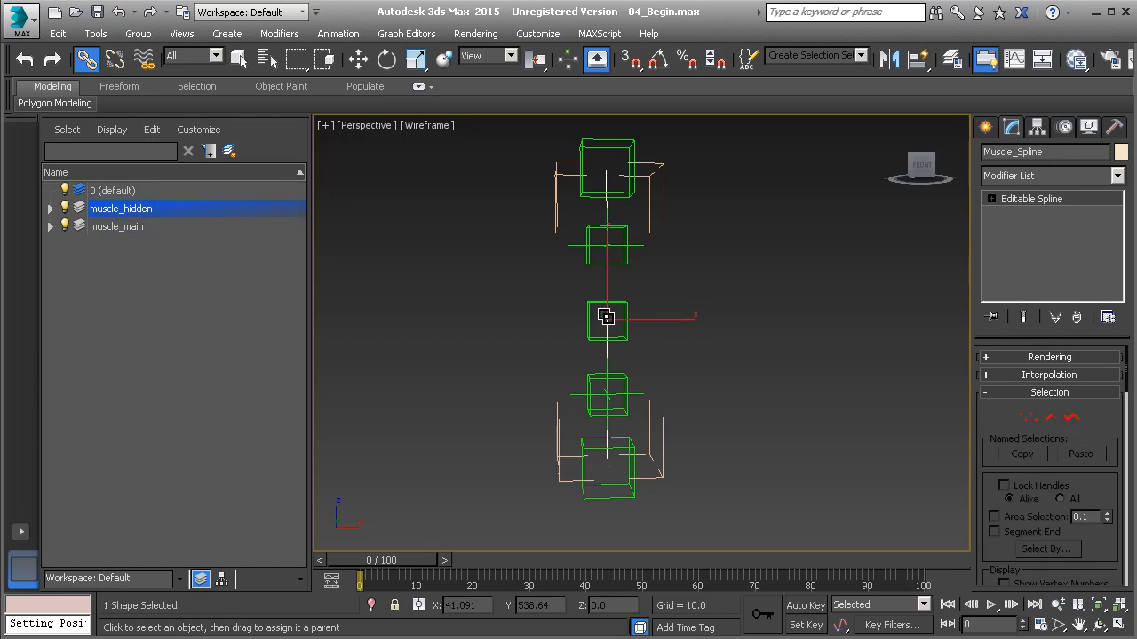
left_click(1045, 175)
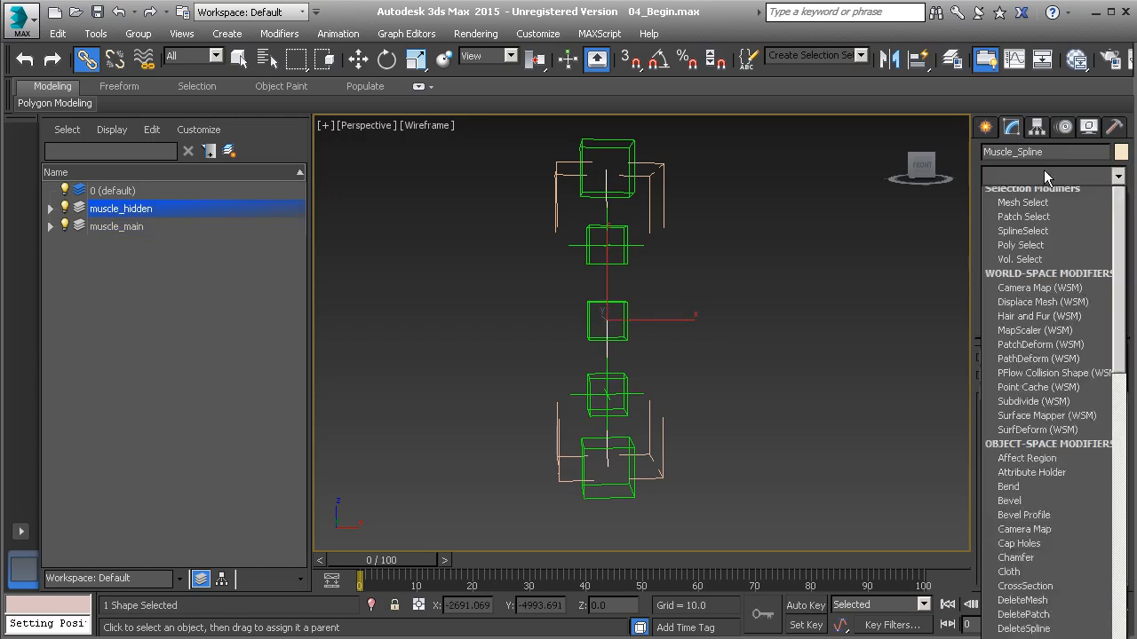
scroll(1045, 305, "down", 6)
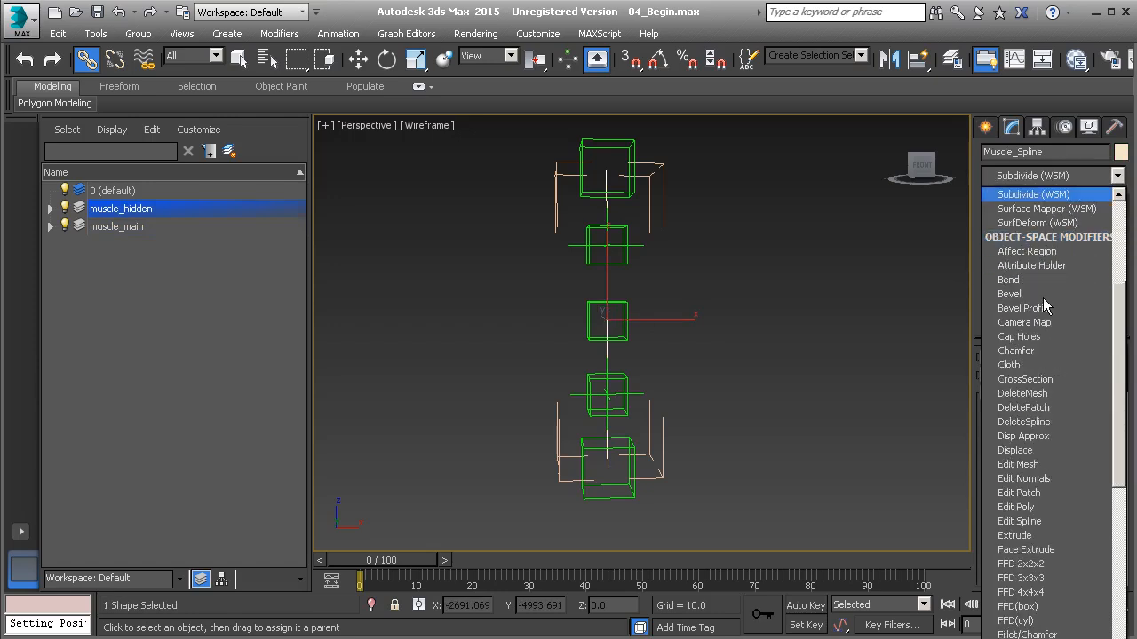
scroll(1045, 305, "down", 20)
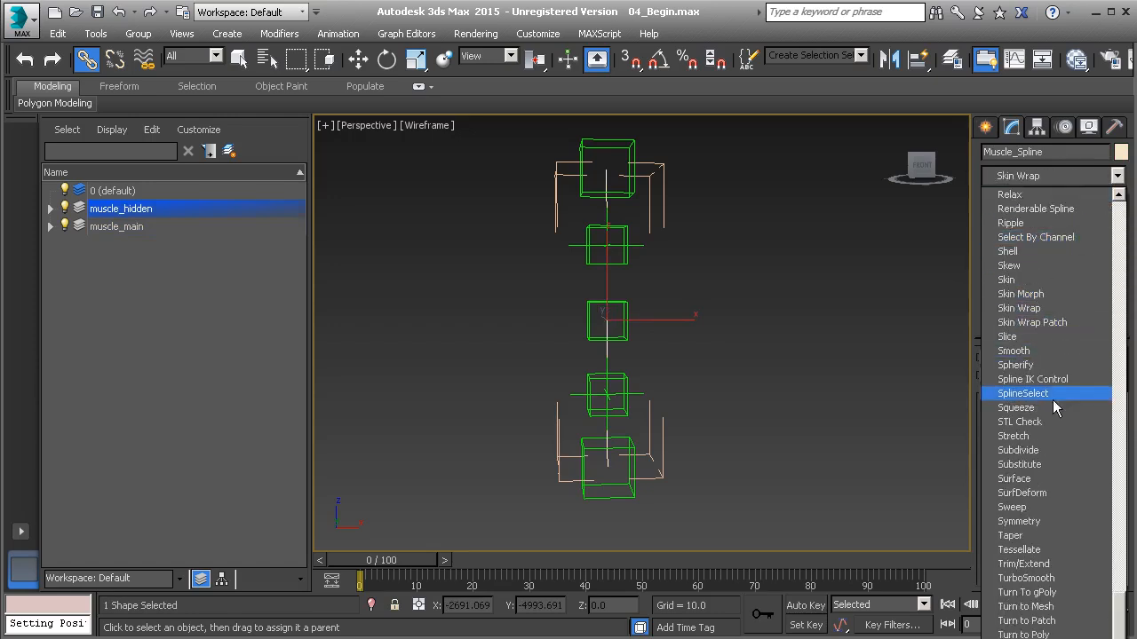
left_click(1037, 281)
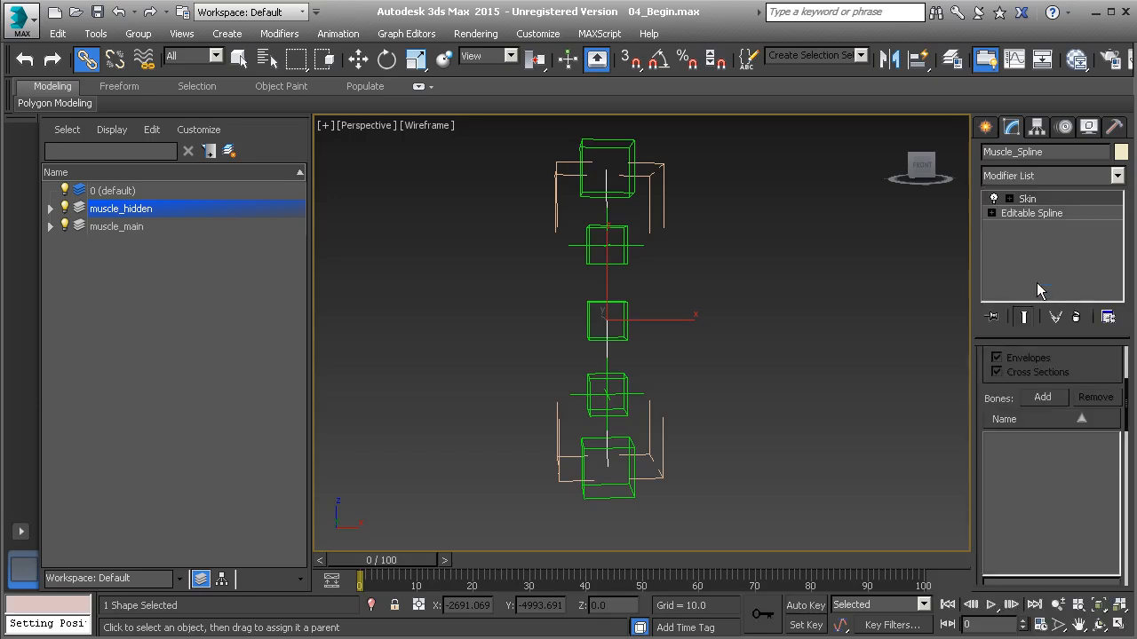
- Add Muscle_End, Muscle_EndHandle, Muscle_Start and Muscle_StartHandle as bones of the Skin modifier
left_click(1042, 400)
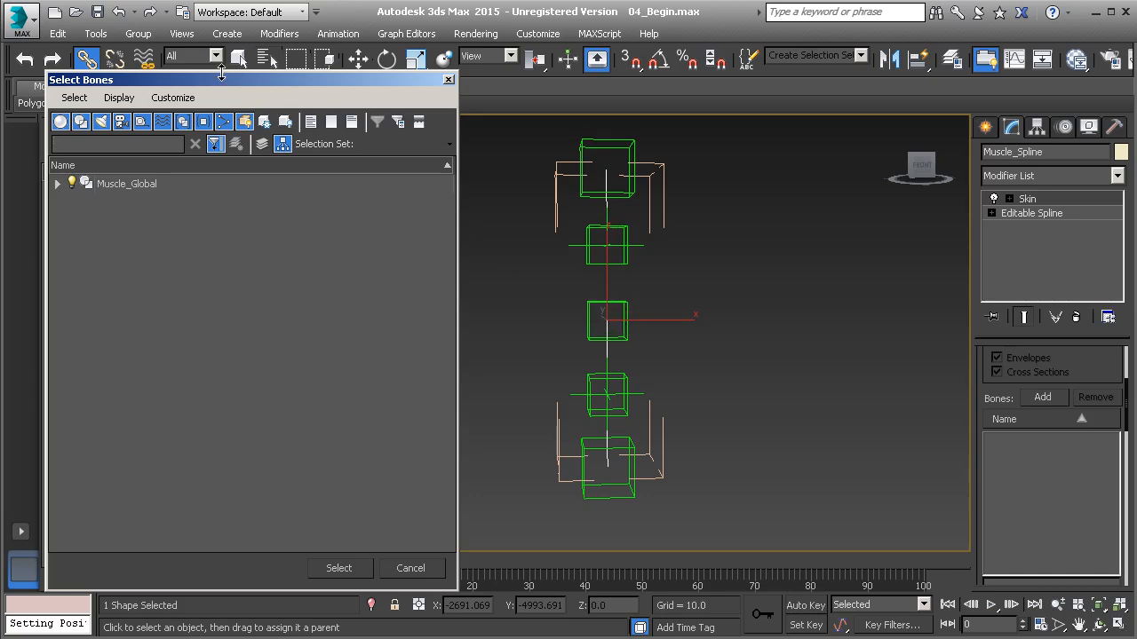
left_click_drag(222, 76, 237, 74)
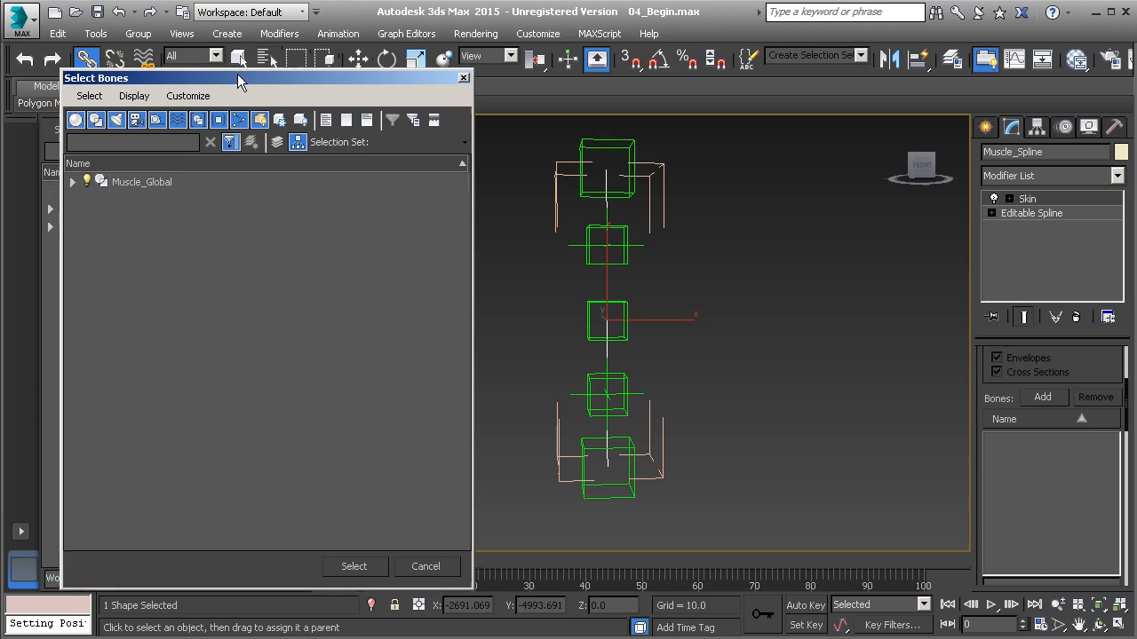
left_click(73, 182)
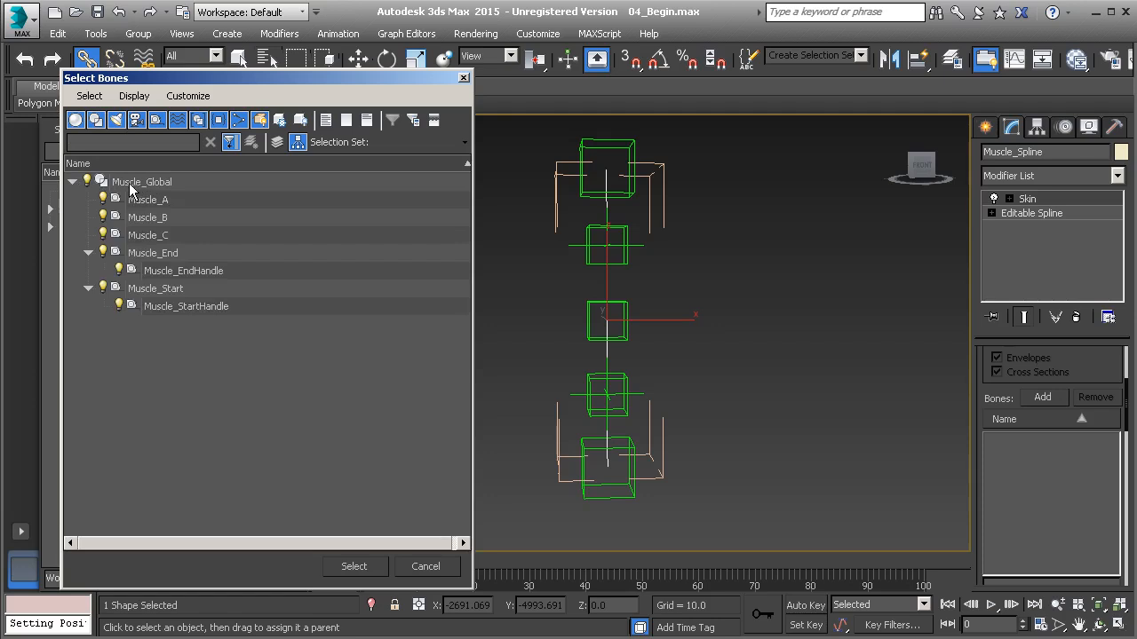
left_click(168, 256)
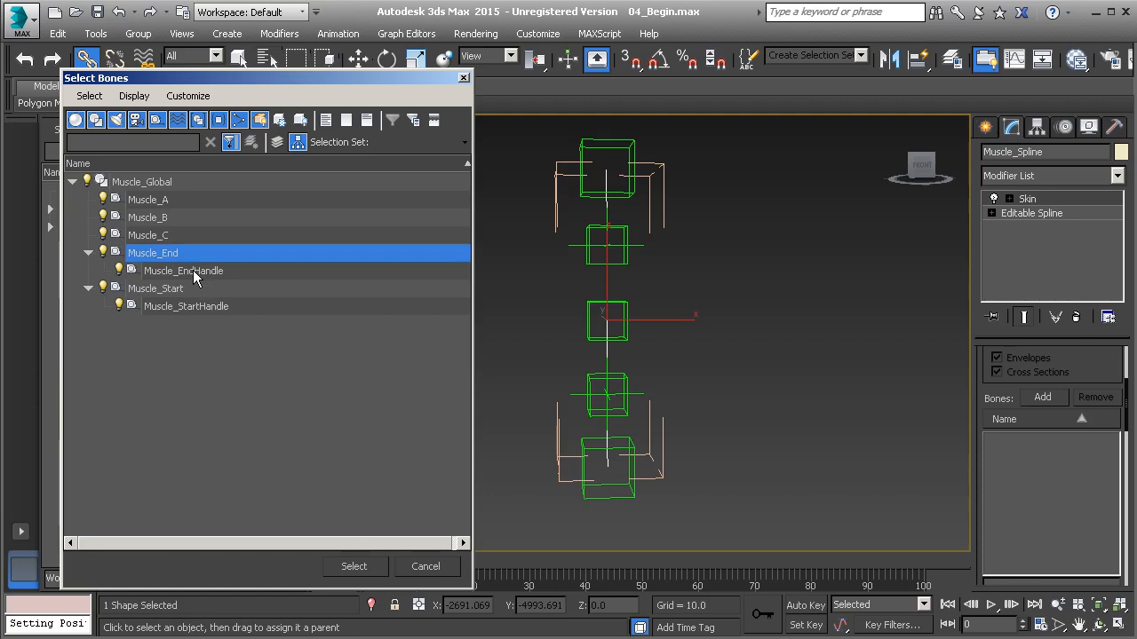
left_click(194, 271, "ctrl")
left_click(182, 289, "ctrl")
left_click(188, 304, "ctrl")
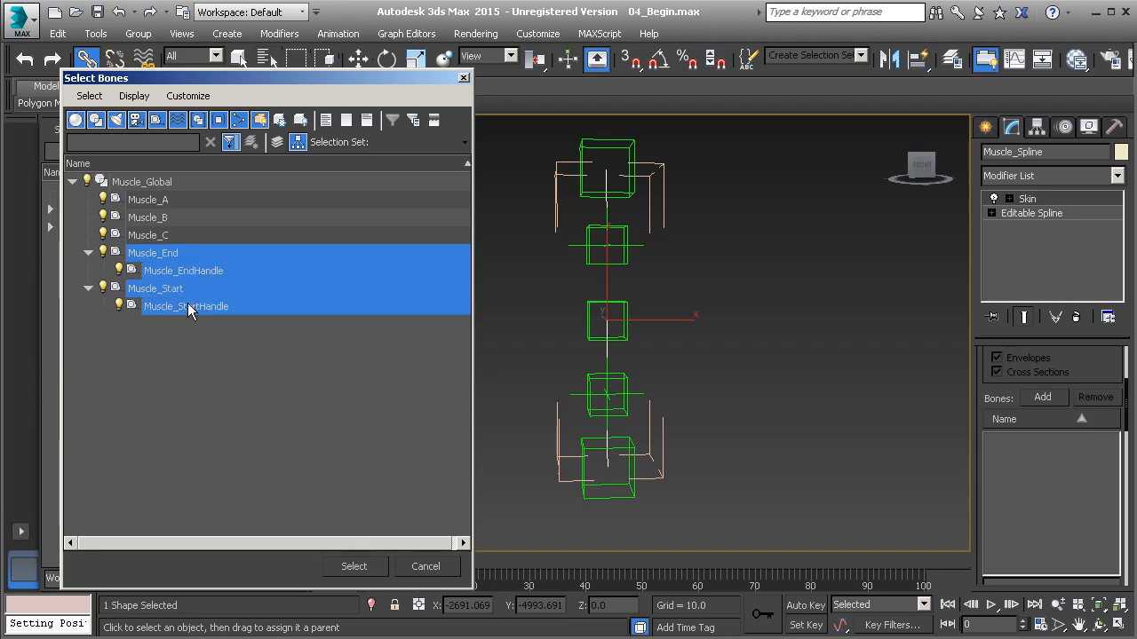
left_click(353, 567)
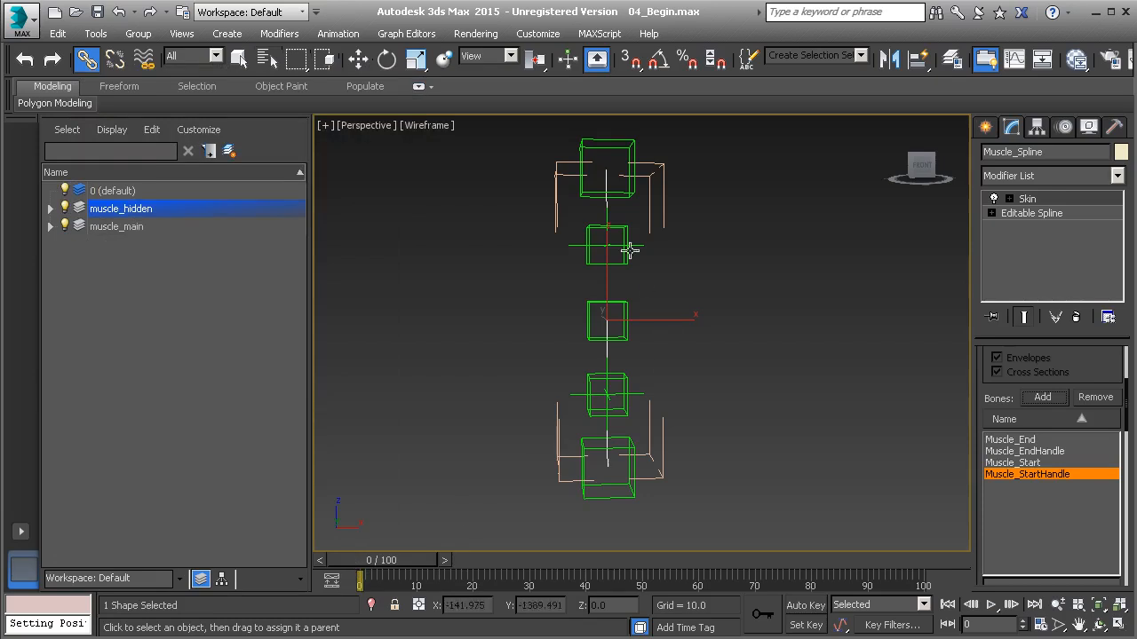
- Test the skinned spline by moving Muscle_End about 48 units along X, and undo the move
left_click(627, 193)
middle_click_drag(628, 196, 648, 283)
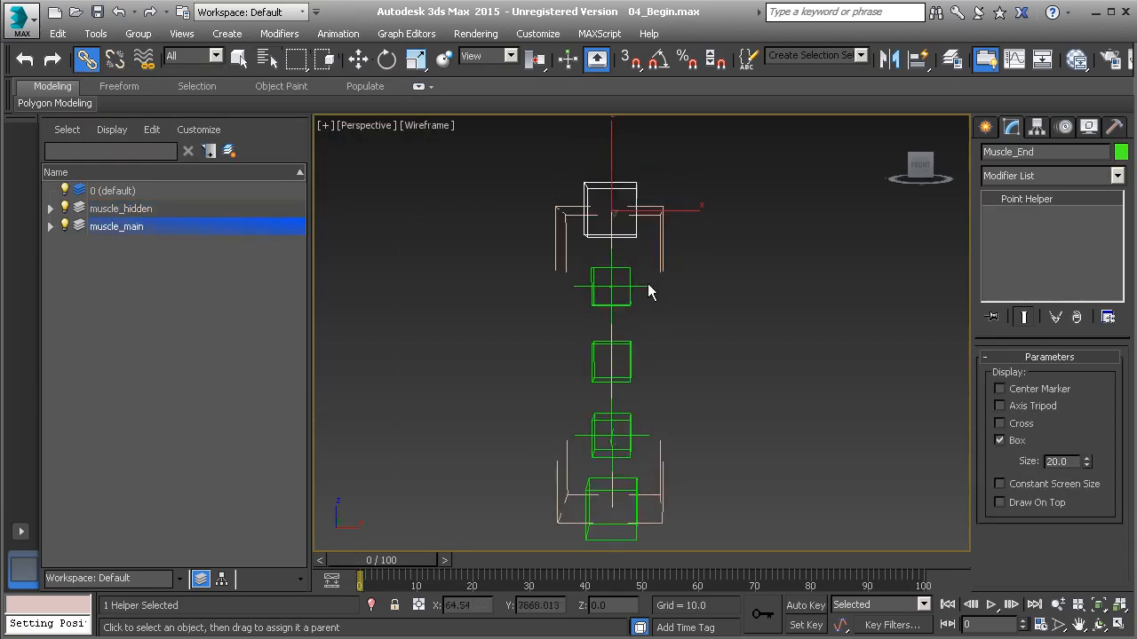
key("w")
left_click_drag(639, 194, 869, 164)
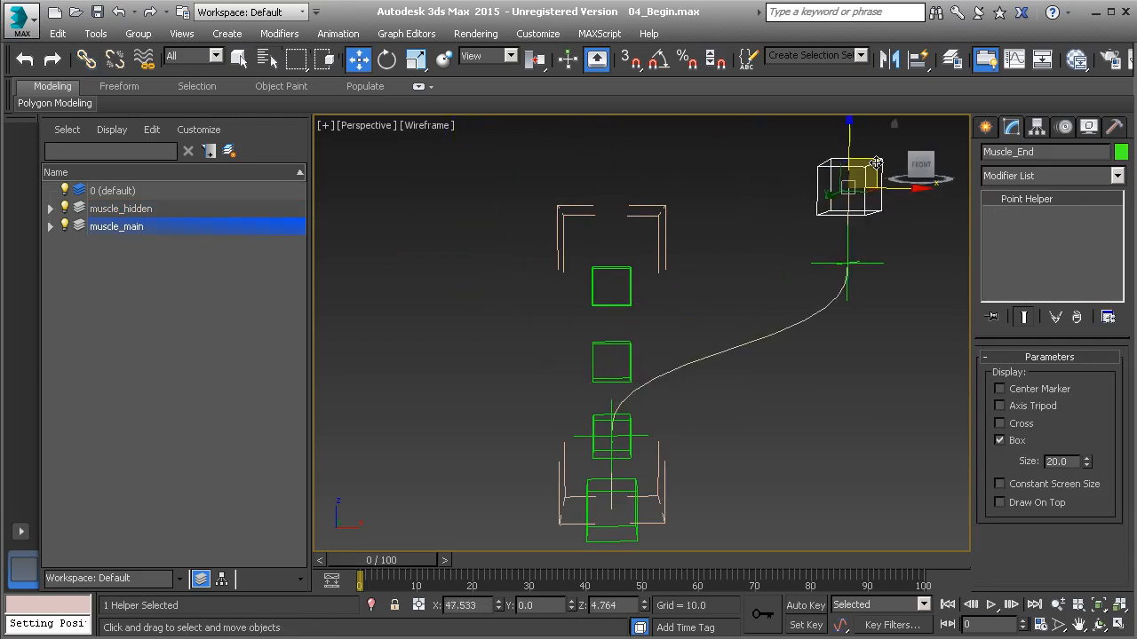
key("ctrl+z")
- Test the spline's other end by moving Muscle_Start to about X -21.6, Z -1.0 and rotating it about -16 degrees around Y
left_click(642, 496)
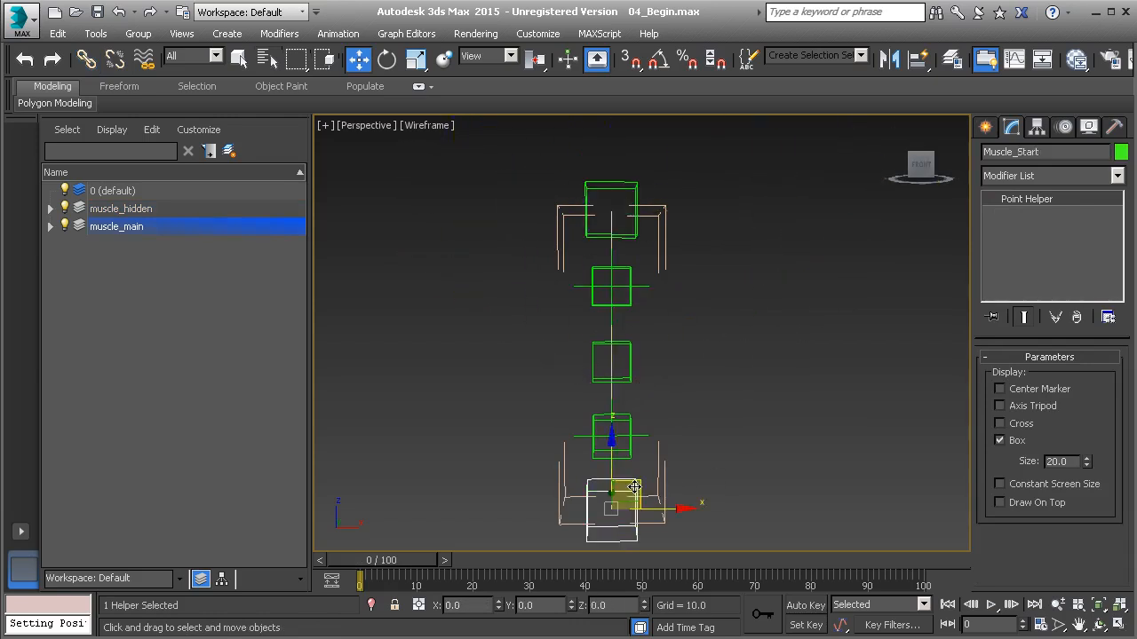
middle_click_drag(643, 494, 654, 457)
left_click_drag(649, 454, 509, 428)
key("e")
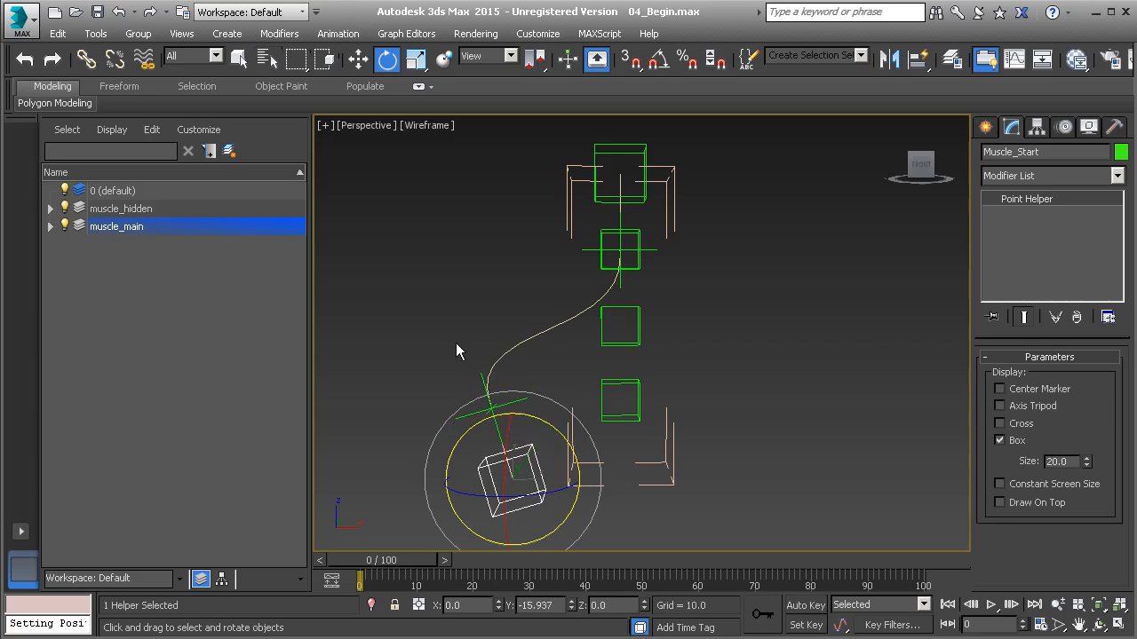
left_click(456, 345)
- Try moving Muscle_StartHandle in toward the muscle's center line, to about X -9.7, Z 12.3, and undo the move
left_click(511, 401)
key("w")
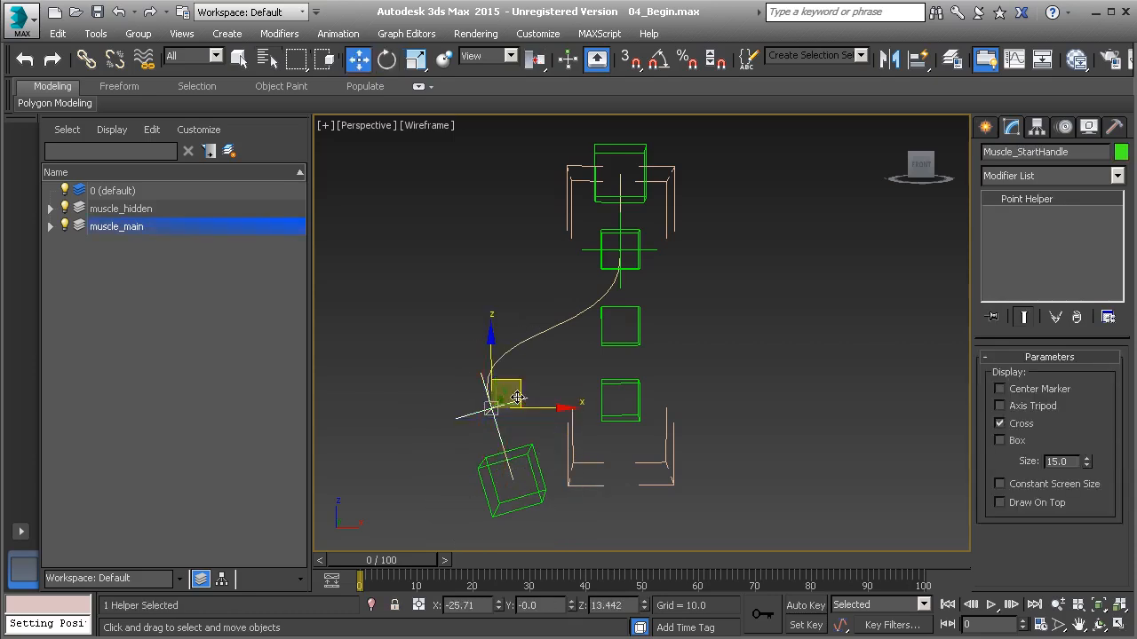
left_click_drag(511, 397, 594, 389)
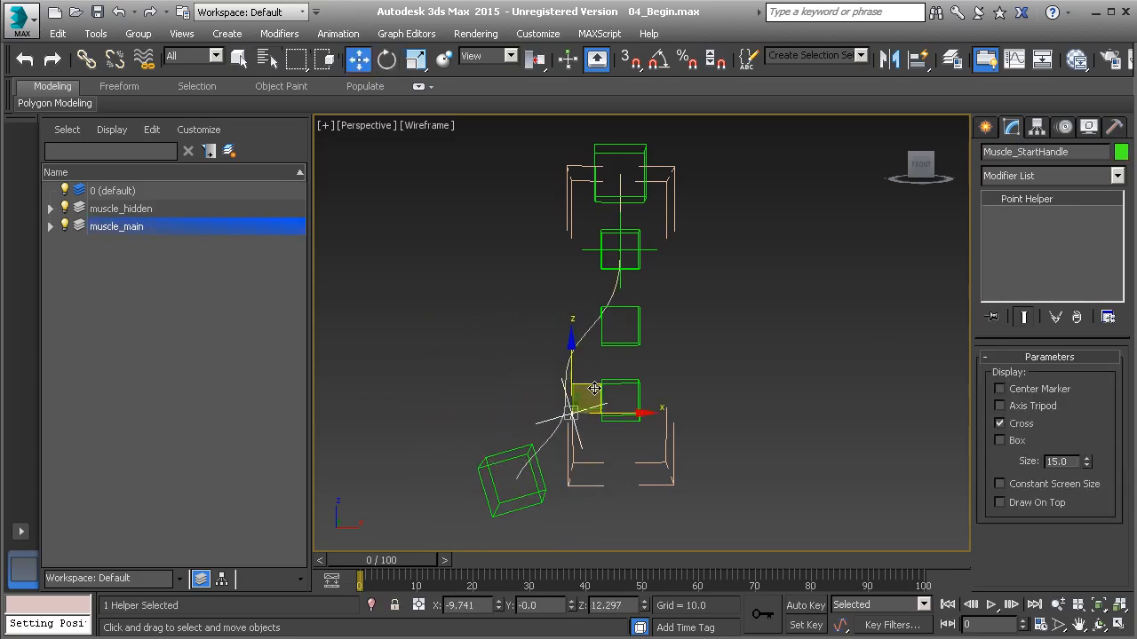
key("ctrl+z")
left_click(588, 404)
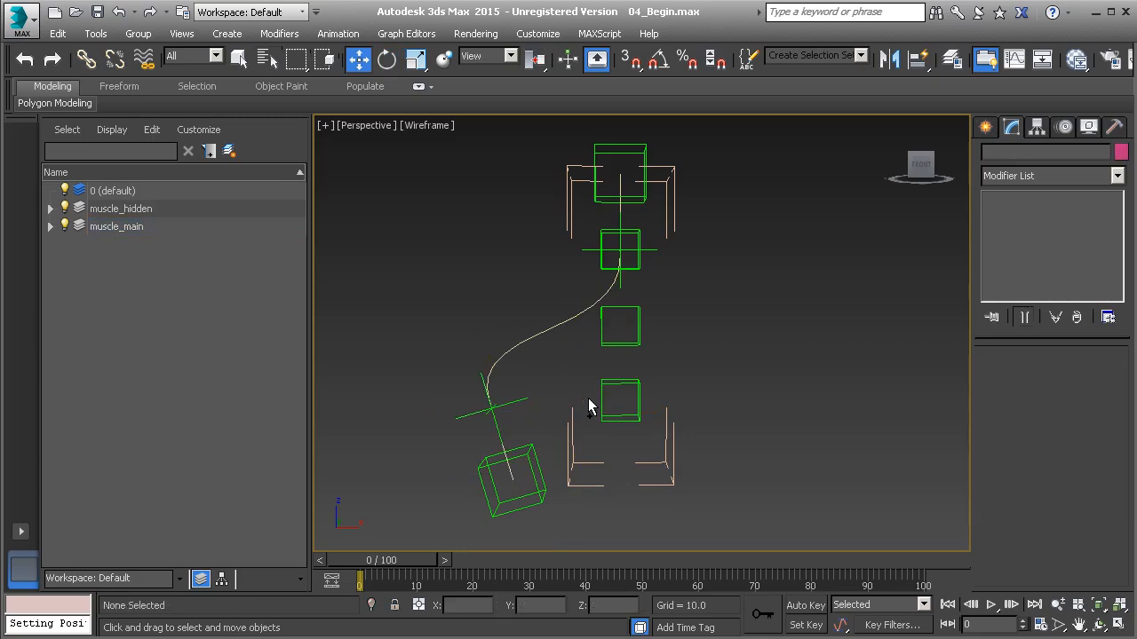
- Return Muscle_Start to its frozen pose with Transform To Zero, and clear the selection
left_click(529, 450)
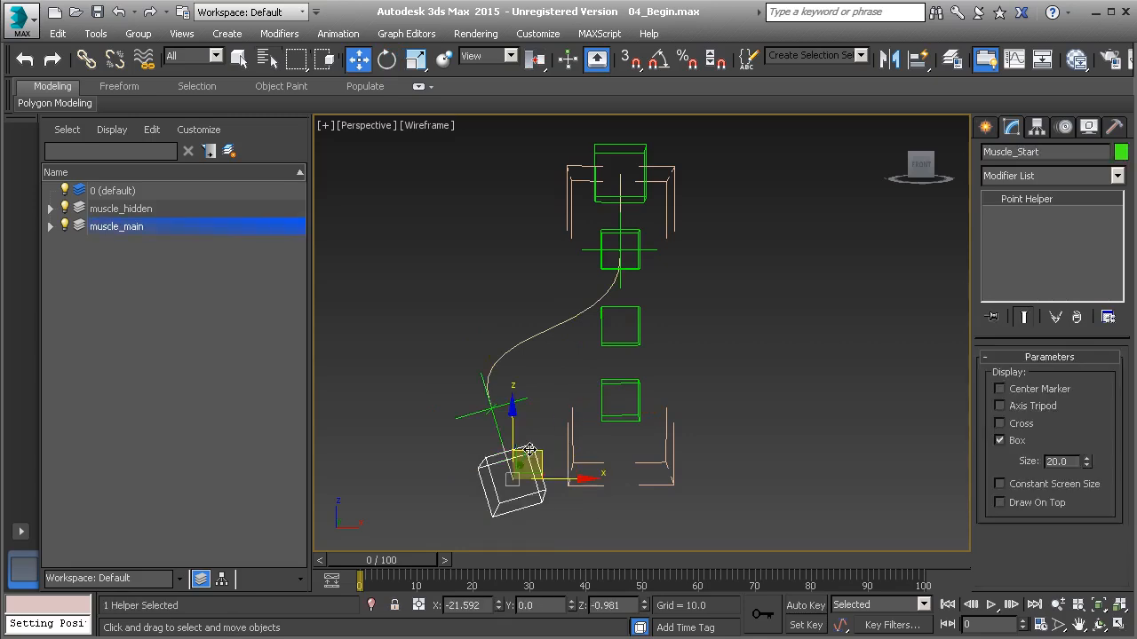
right_click(721, 377, "alt")
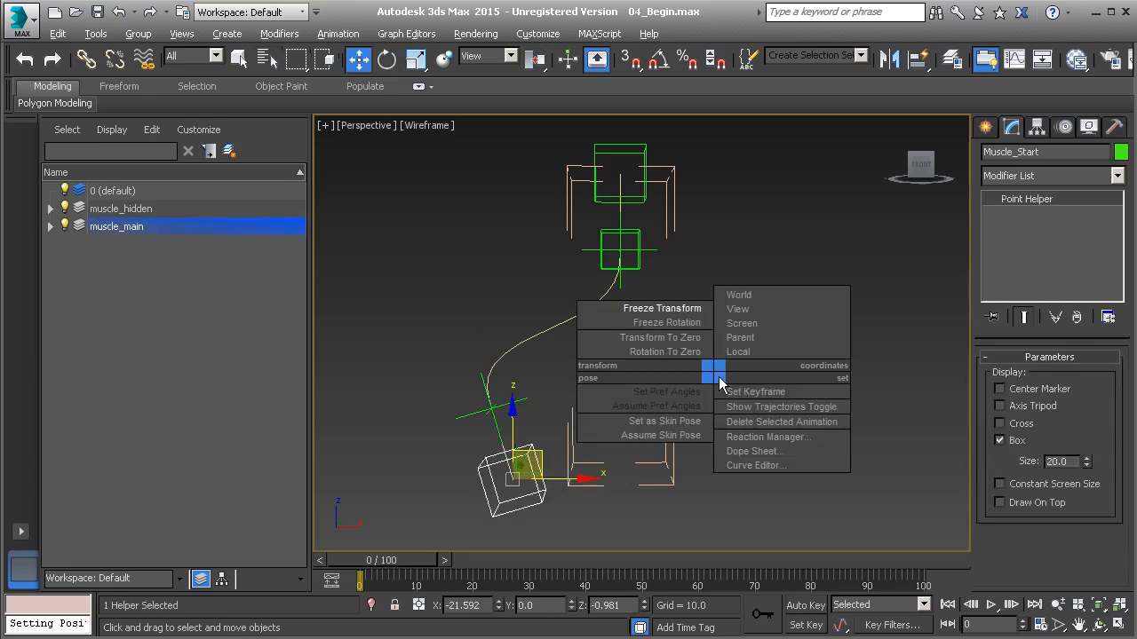
left_click(661, 338)
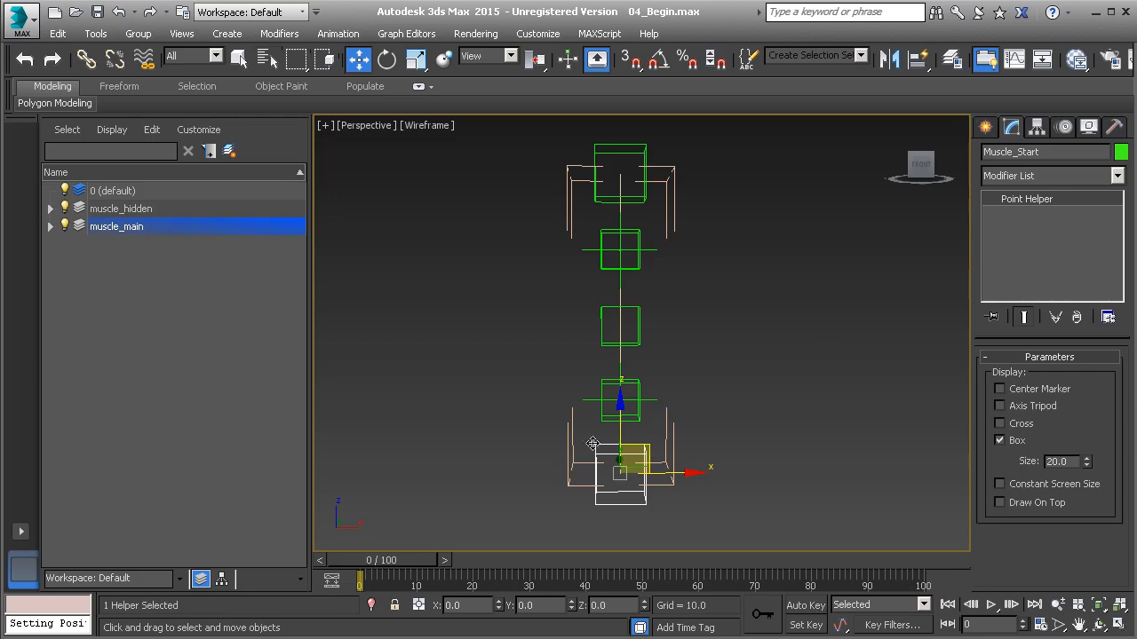
left_click(688, 365)
middle_click_drag(664, 353, 685, 358, "alt")
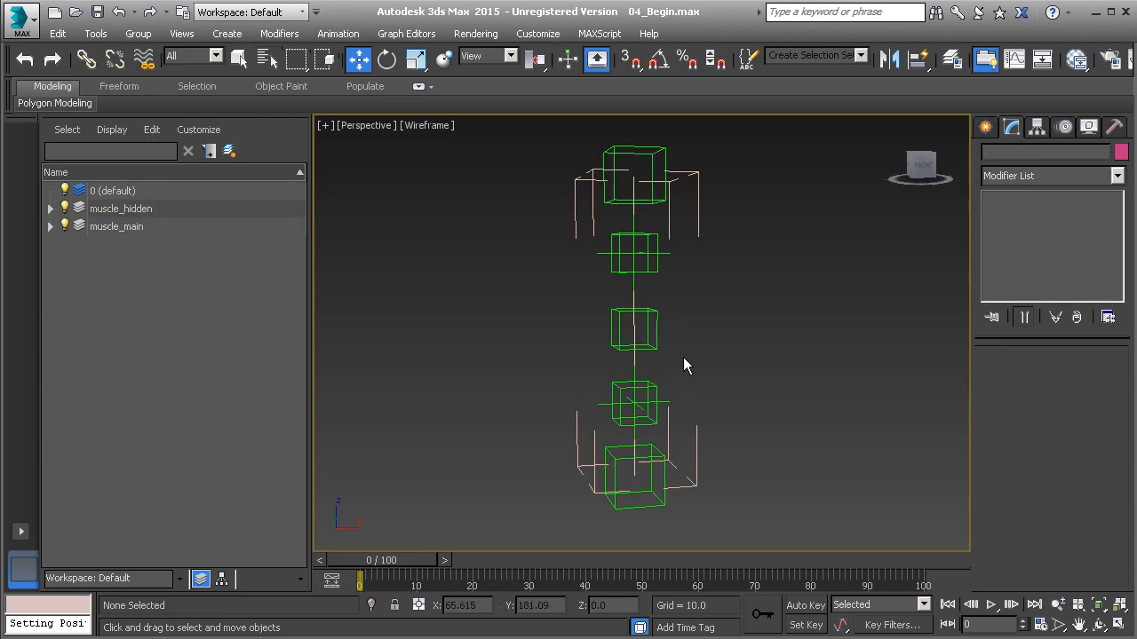
middle_click_drag(676, 359, 662, 368, "alt")
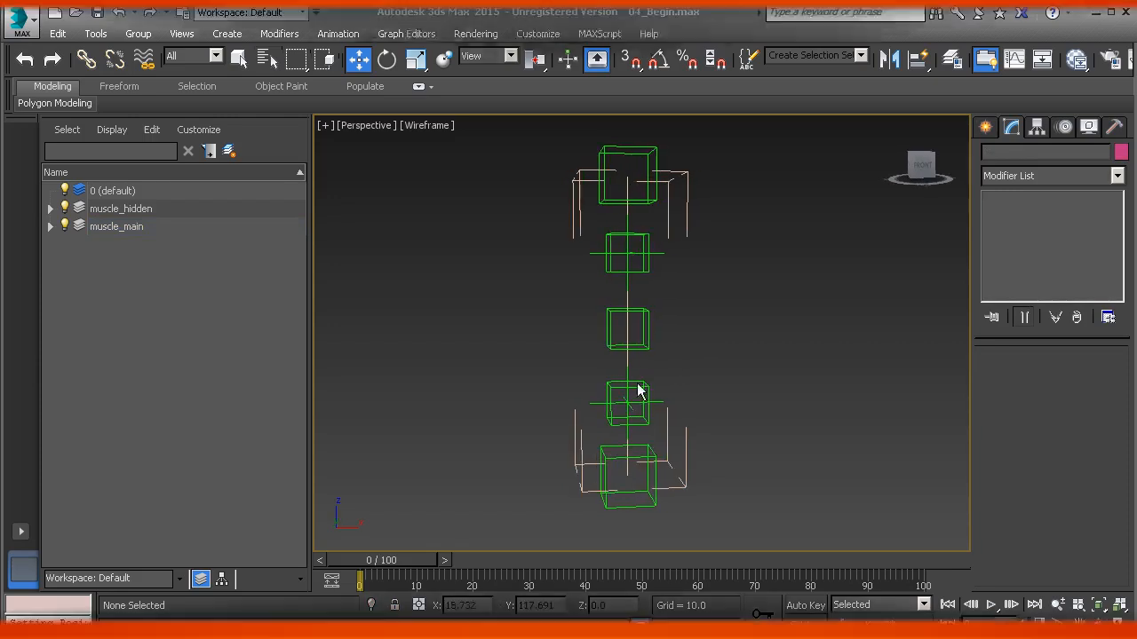